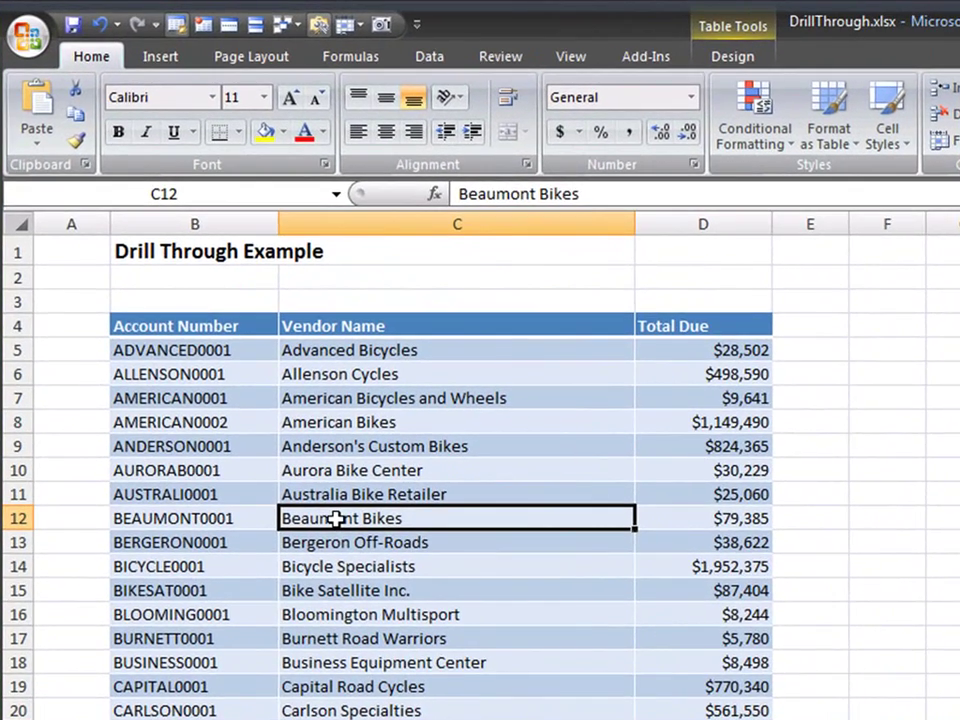
# View Beaumont Bikes' purchase orders by order date, then close that details window.
pyautogui.rightClick(270, 407)
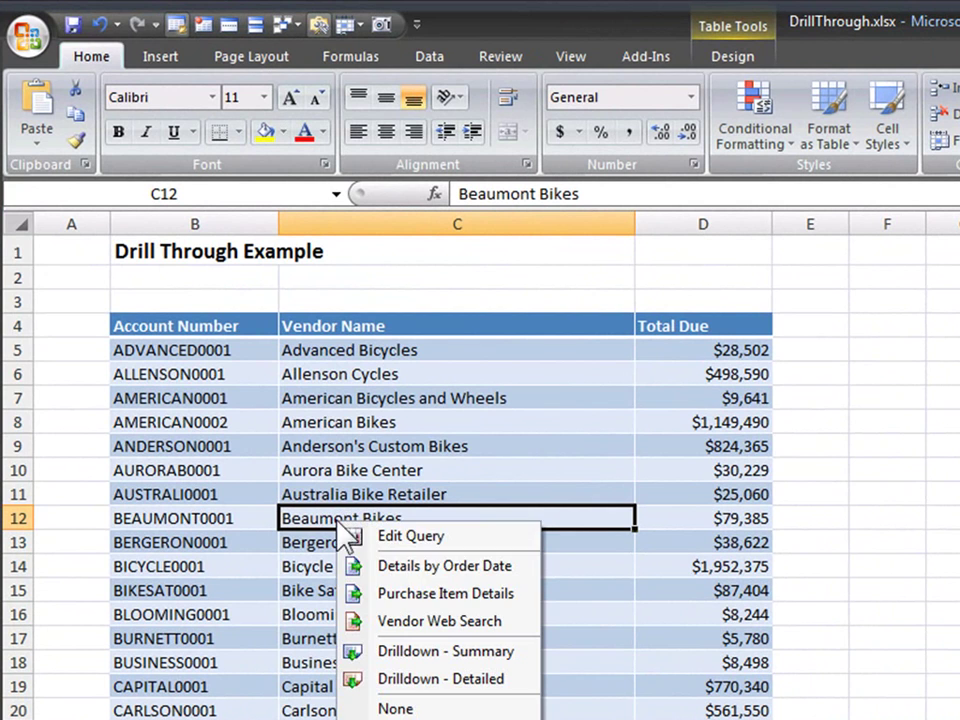
pyautogui.click(450, 568)
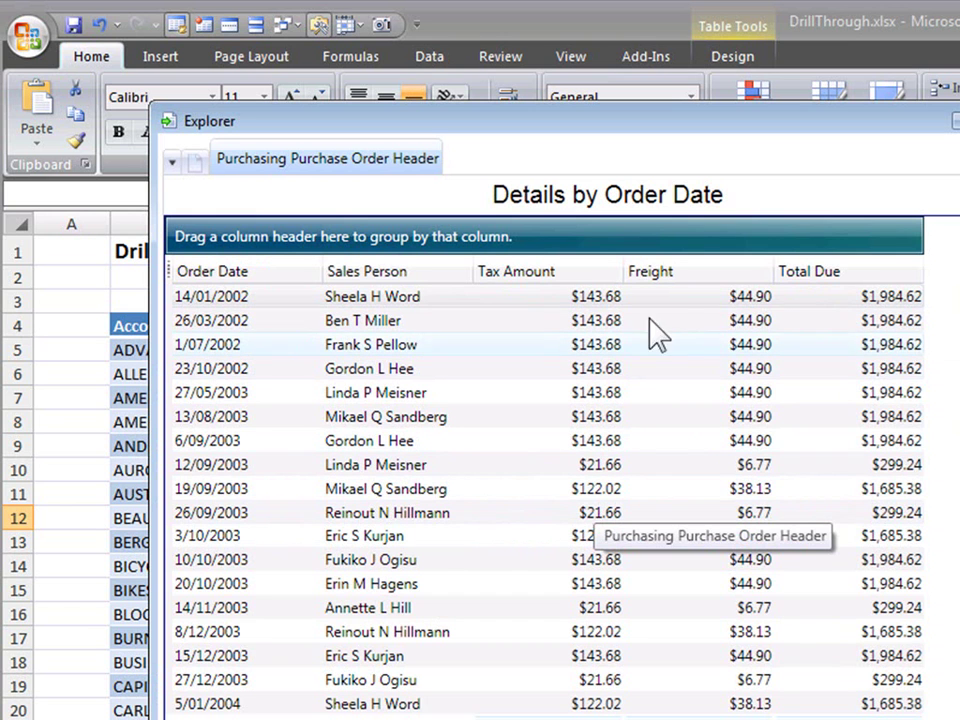
pyautogui.click(955, 120)
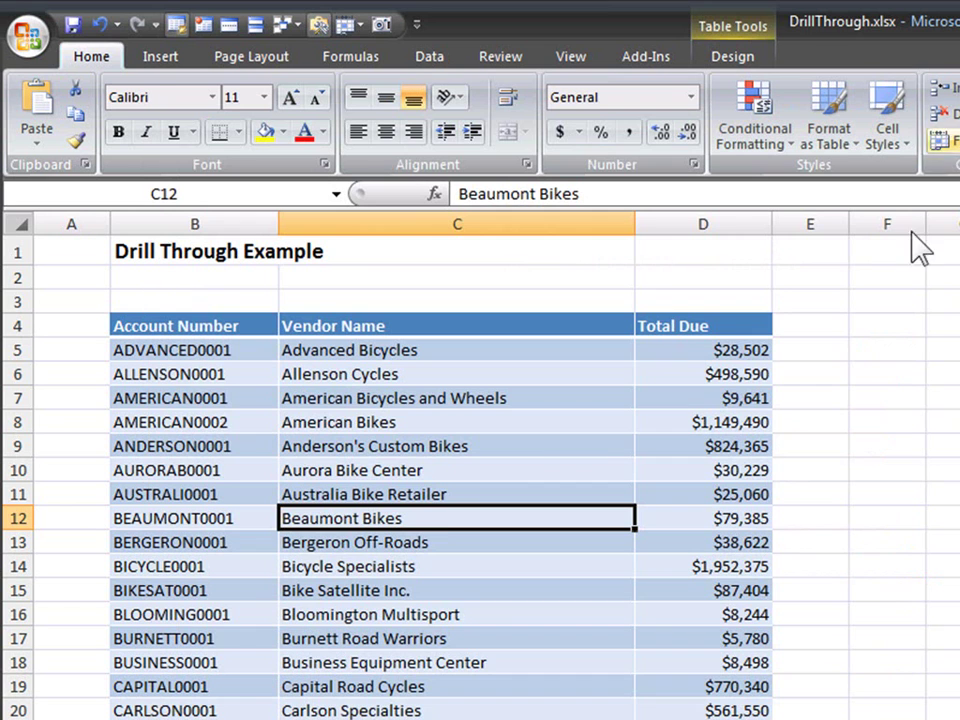
# Run a web search on the Bergeron Off-Roads vendor, then close the search results.
pyautogui.rightClick(332, 542)
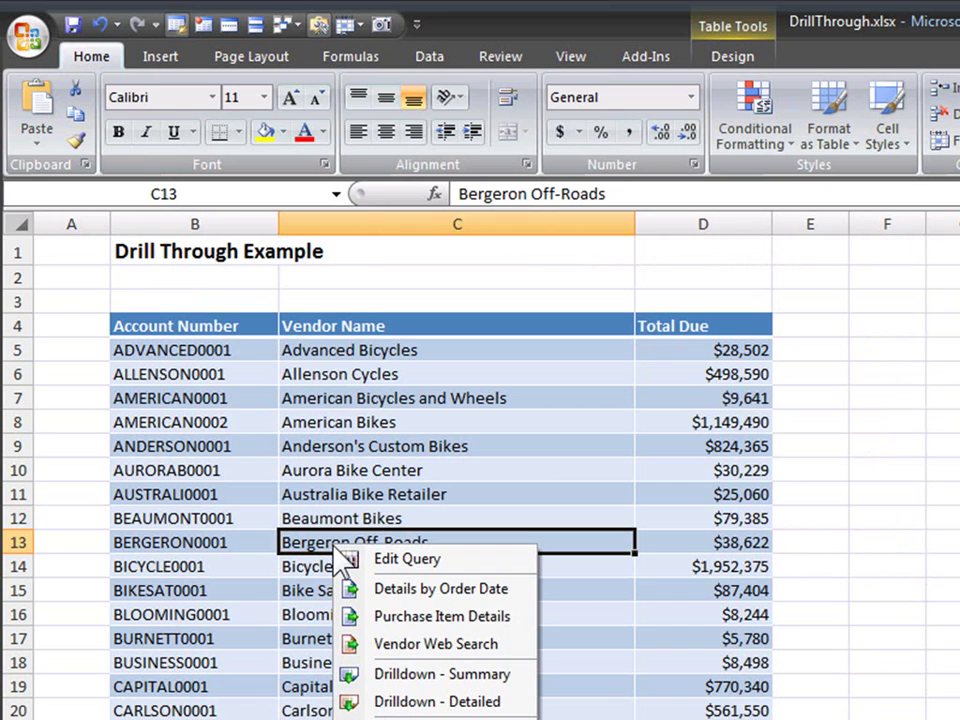
pyautogui.click(426, 646)
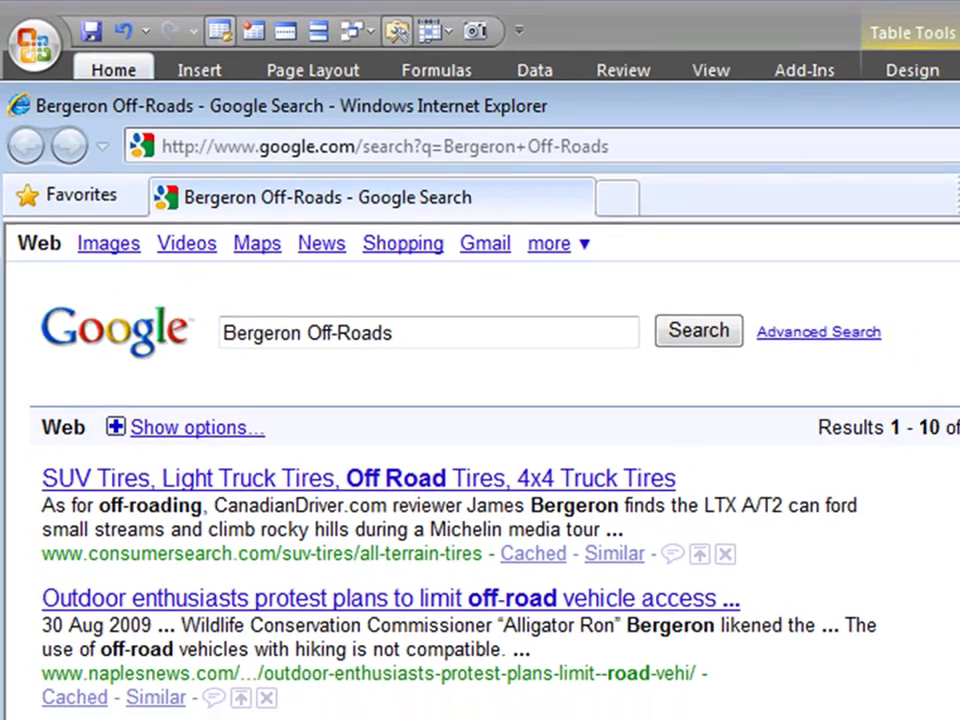
pyautogui.hotkey('alt', 'F4')
# Show Aurora Bike Center's Details by Order Date and select one order row.
pyautogui.click(331, 400)
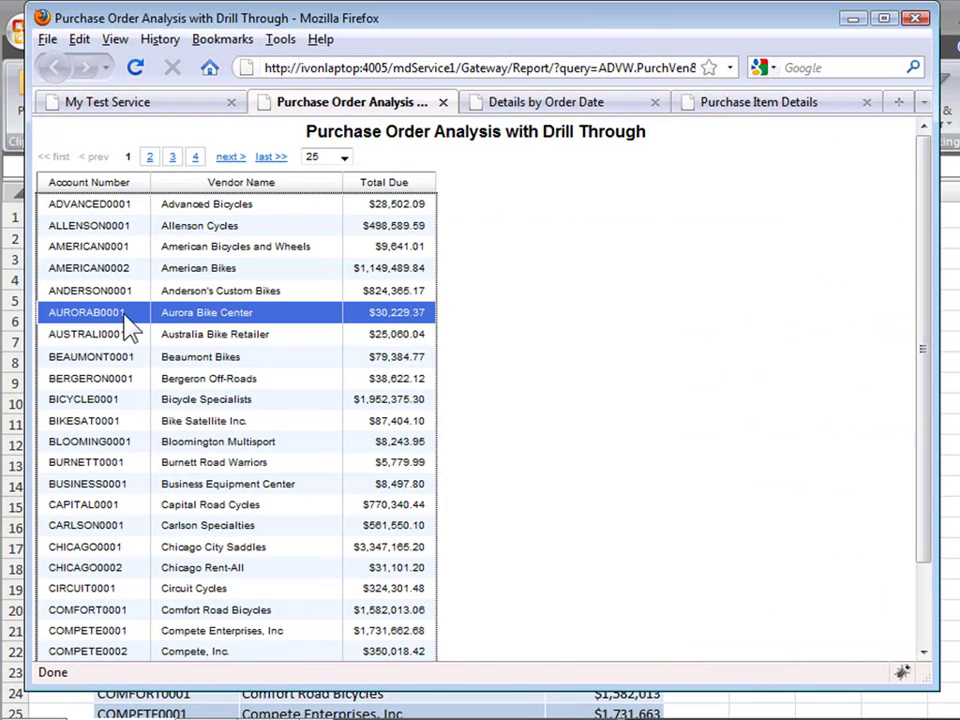
pyautogui.rightClick(127, 325)
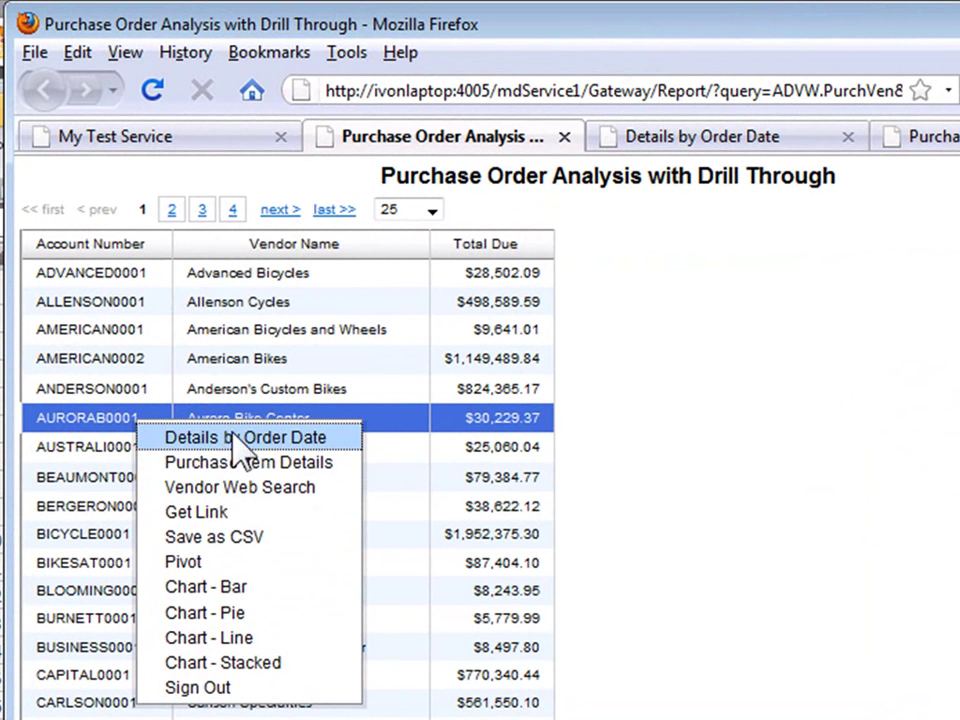
pyautogui.click(232, 440)
pyautogui.click(686, 138)
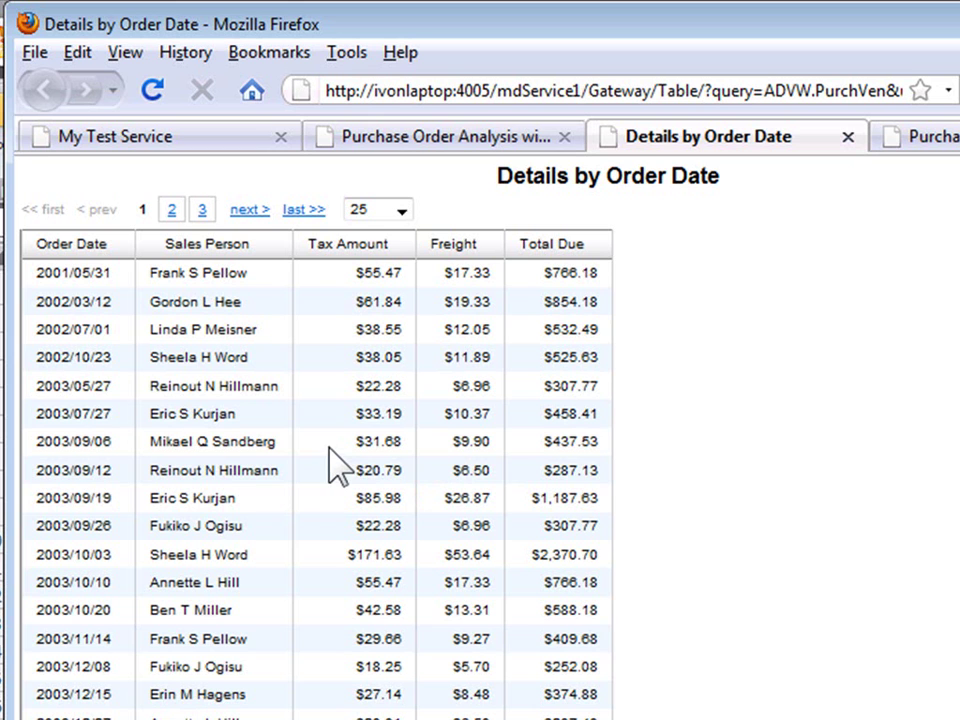
pyautogui.click(258, 442)
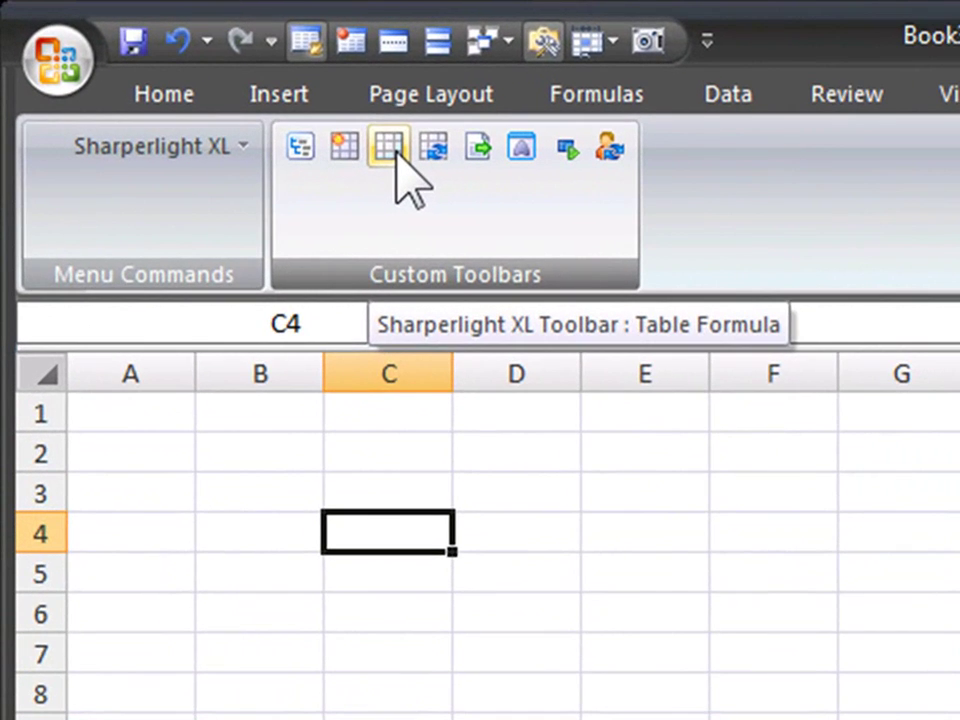
# Start a new table formula query on Purchasing Purchase Order Header.
pyautogui.click(213, 82)
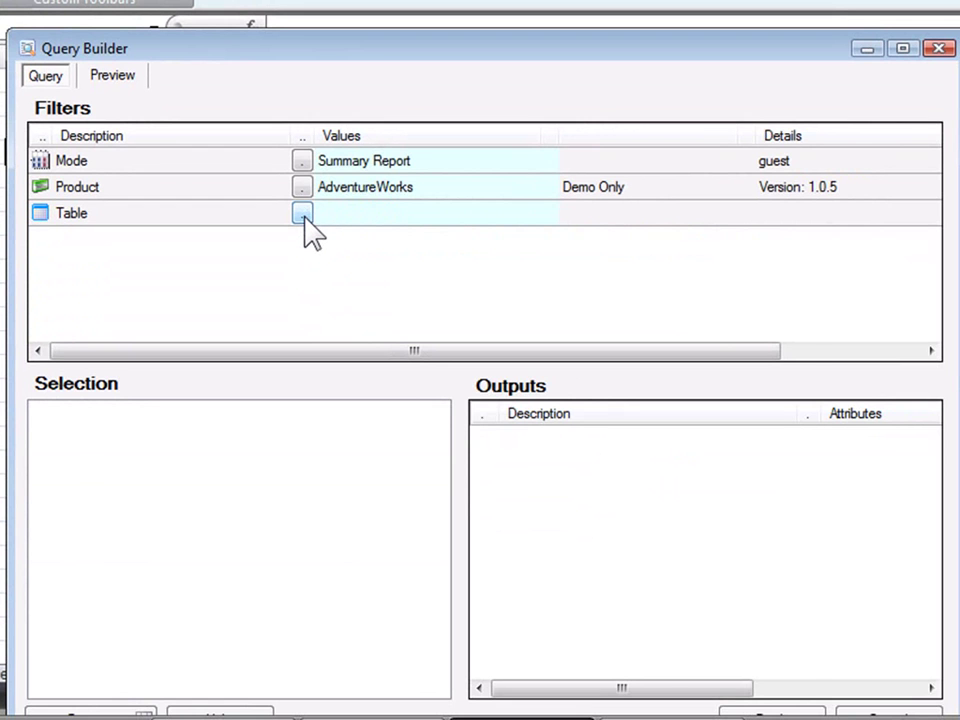
pyautogui.click(302, 215)
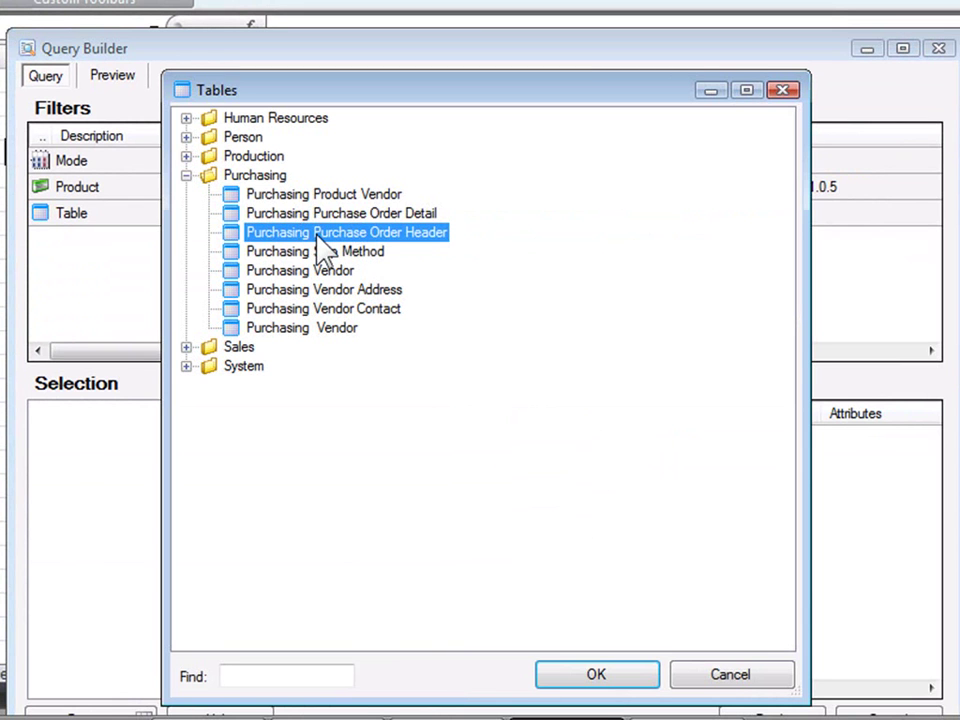
pyautogui.doubleClick(318, 236)
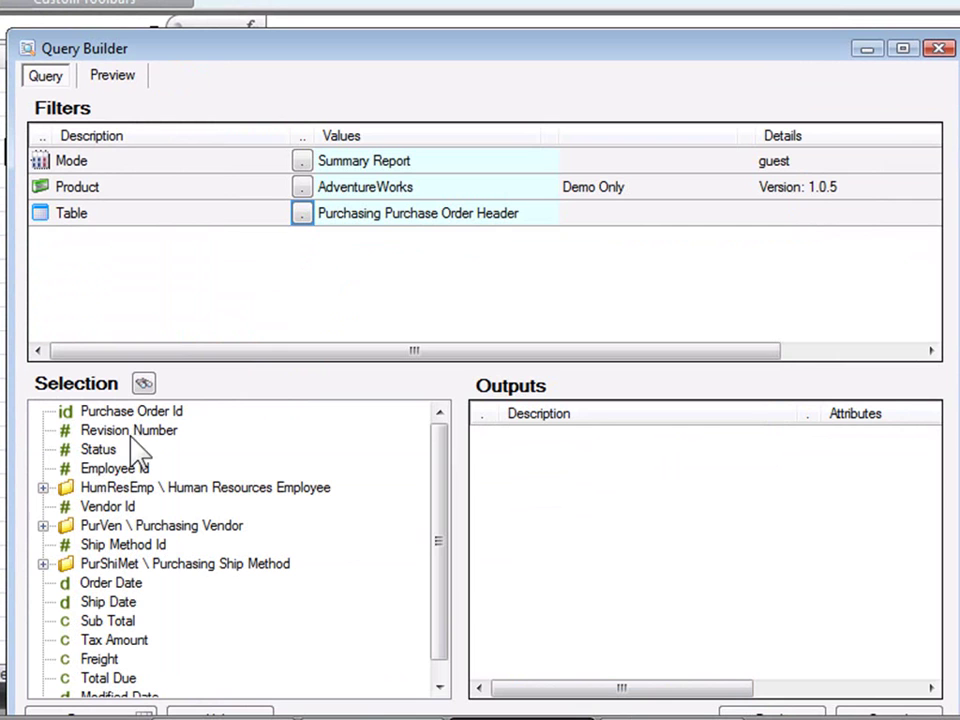
# Add vendor Account Number, Name and summed Total Due as query outputs.
pyautogui.click(43, 525)
pyautogui.moveTo(148, 566); pyautogui.dragTo(583, 452)
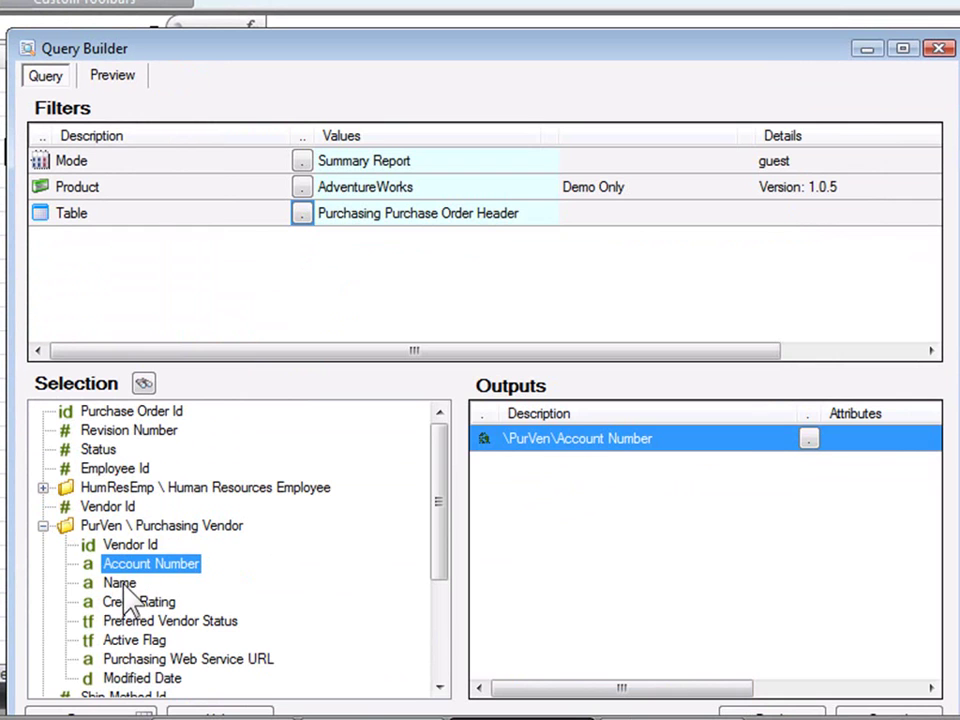
pyautogui.moveTo(120, 583); pyautogui.dragTo(545, 489)
pyautogui.moveTo(443, 514); pyautogui.dragTo(435, 664)
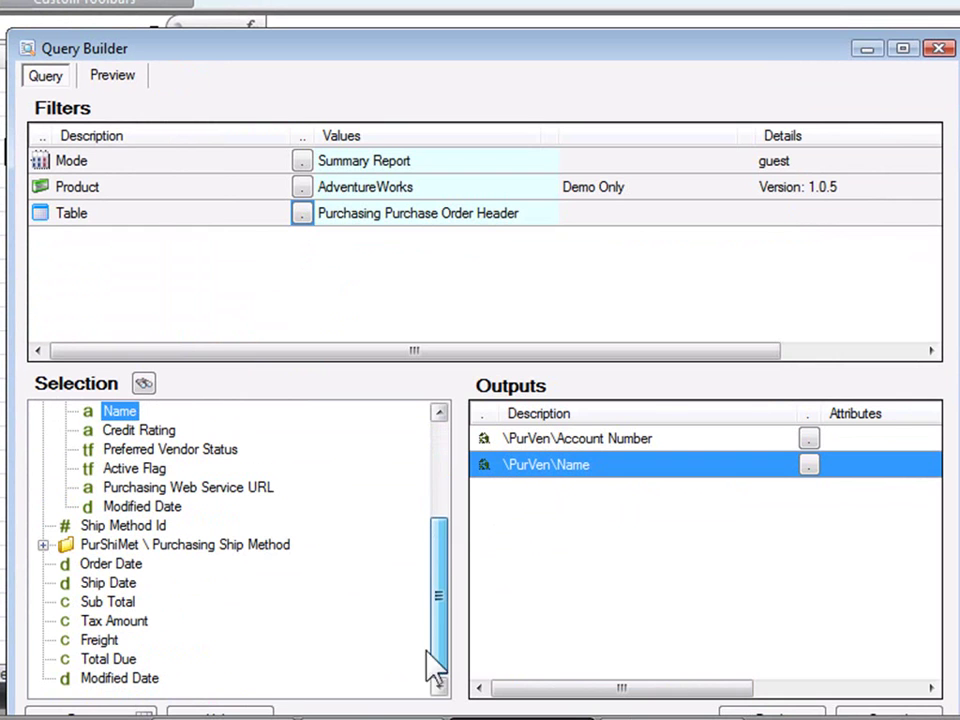
pyautogui.moveTo(116, 668); pyautogui.dragTo(568, 589)
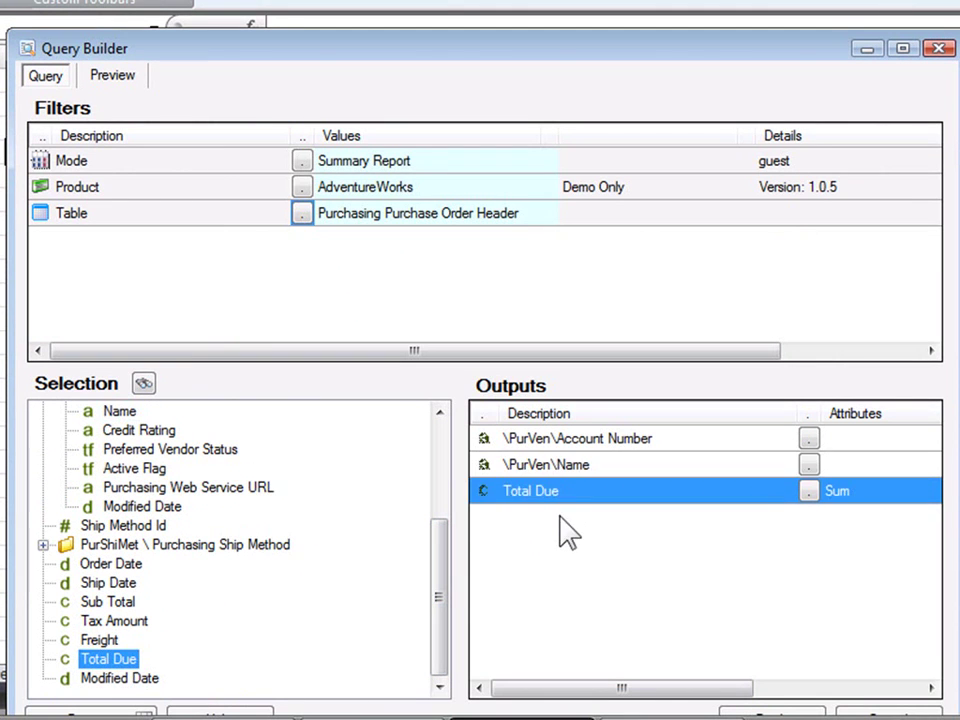
# Give the Account Number output a custom caption without the \PurVen\ prefix.
pyautogui.doubleClick(554, 446)
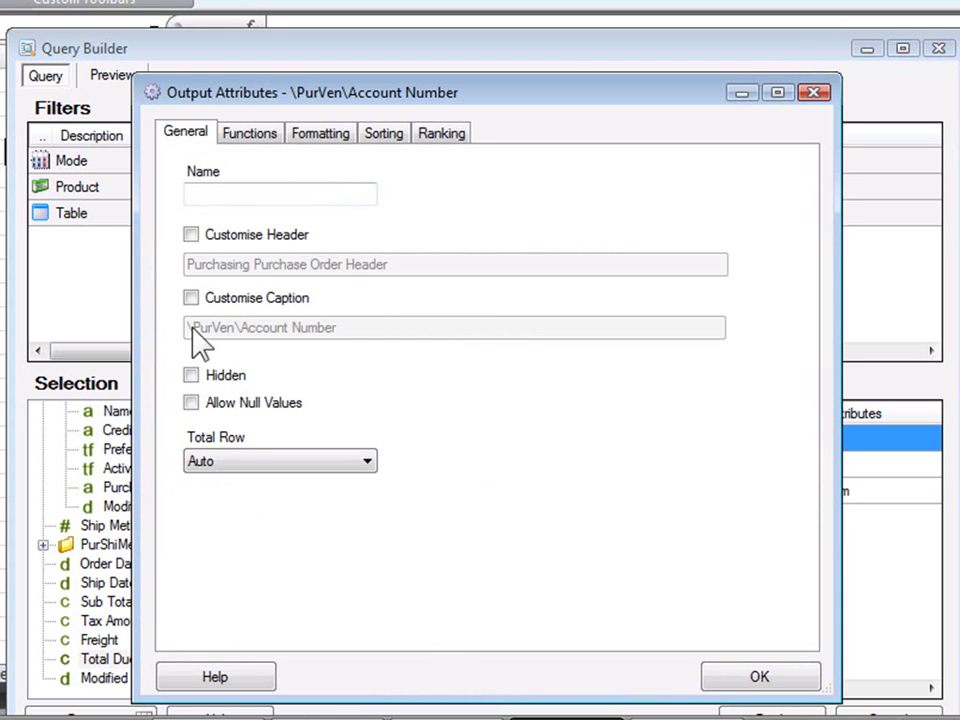
pyautogui.click(192, 298)
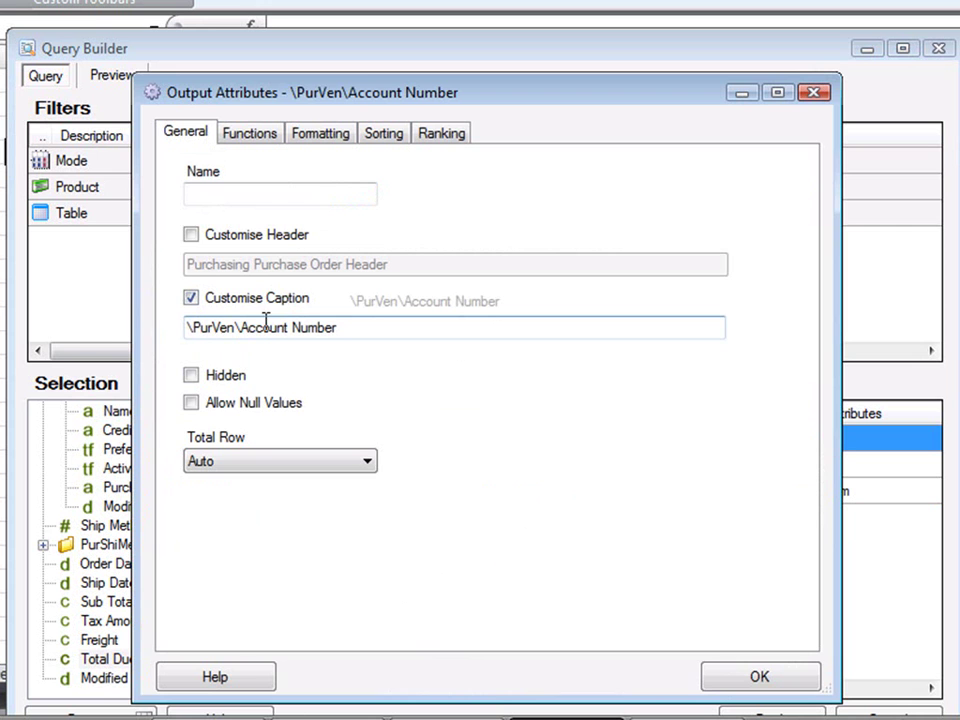
pyautogui.moveTo(237, 328); pyautogui.dragTo(64, 332)
pyautogui.press('Delete')
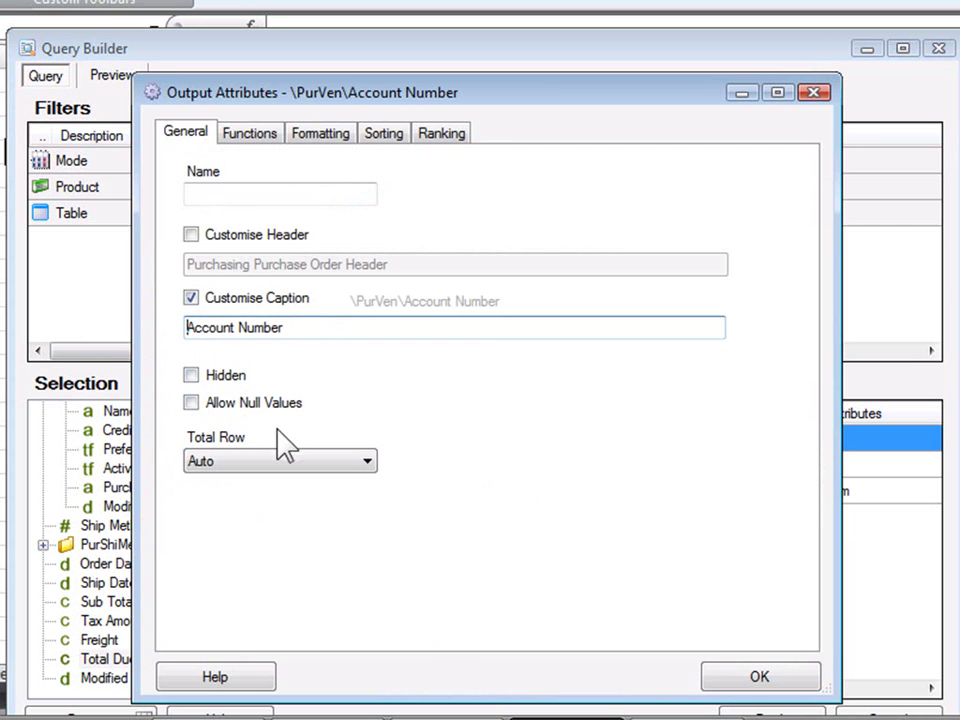
pyautogui.click(755, 677)
# Give the Name output a custom caption without the \PurVen\ prefix.
pyautogui.doubleClick(597, 466)
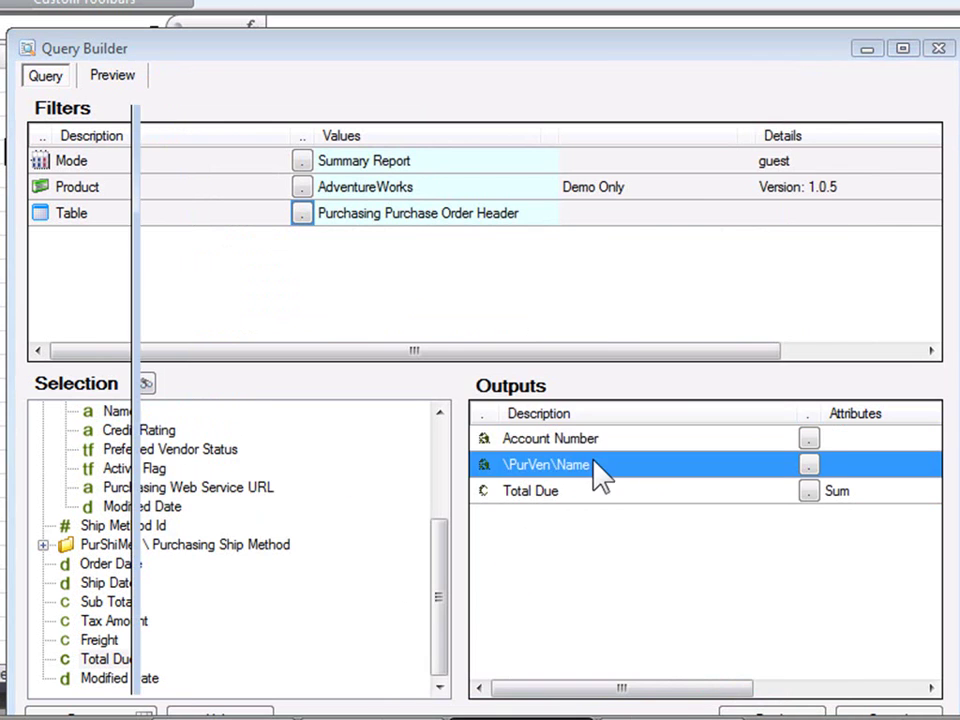
pyautogui.click(212, 299)
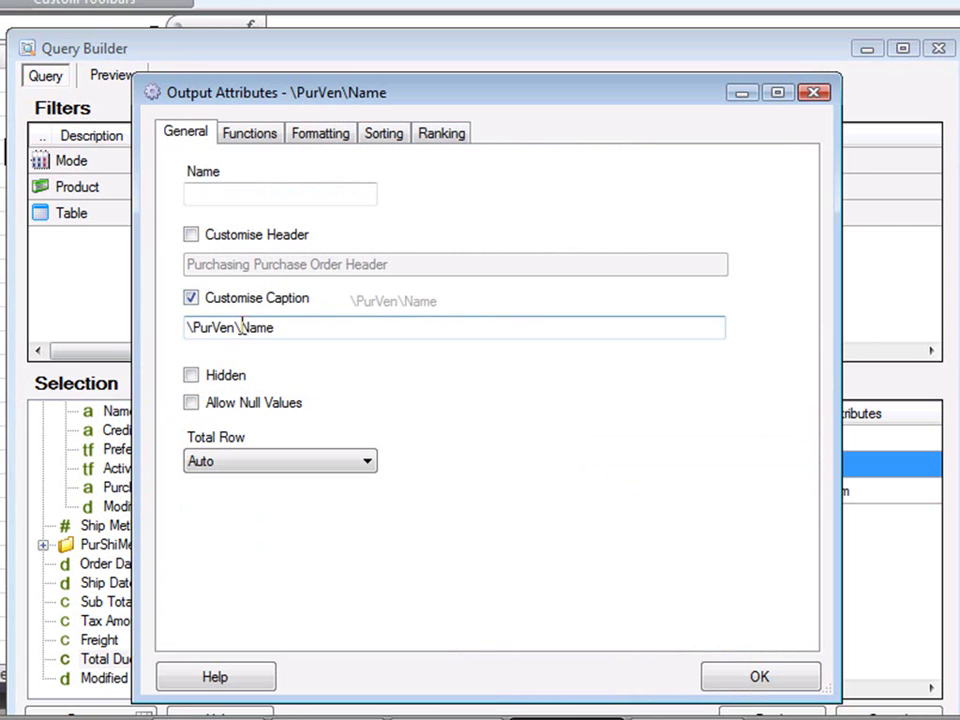
pyautogui.moveTo(245, 328); pyautogui.dragTo(81, 316)
pyautogui.press('Delete')
pyautogui.click(735, 677)
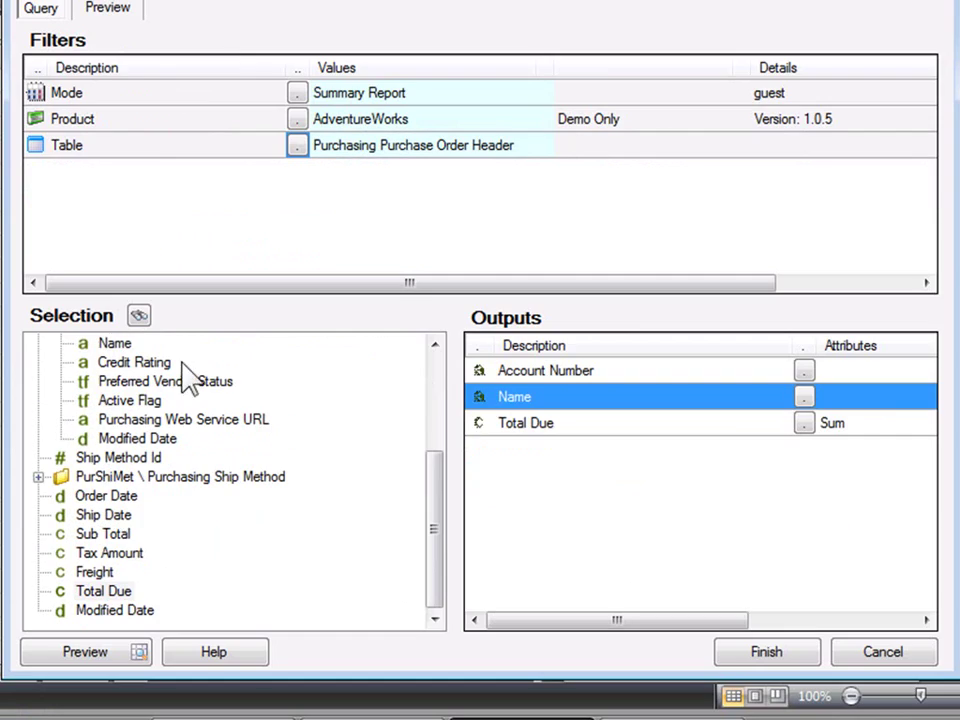
pyautogui.click(98, 651)
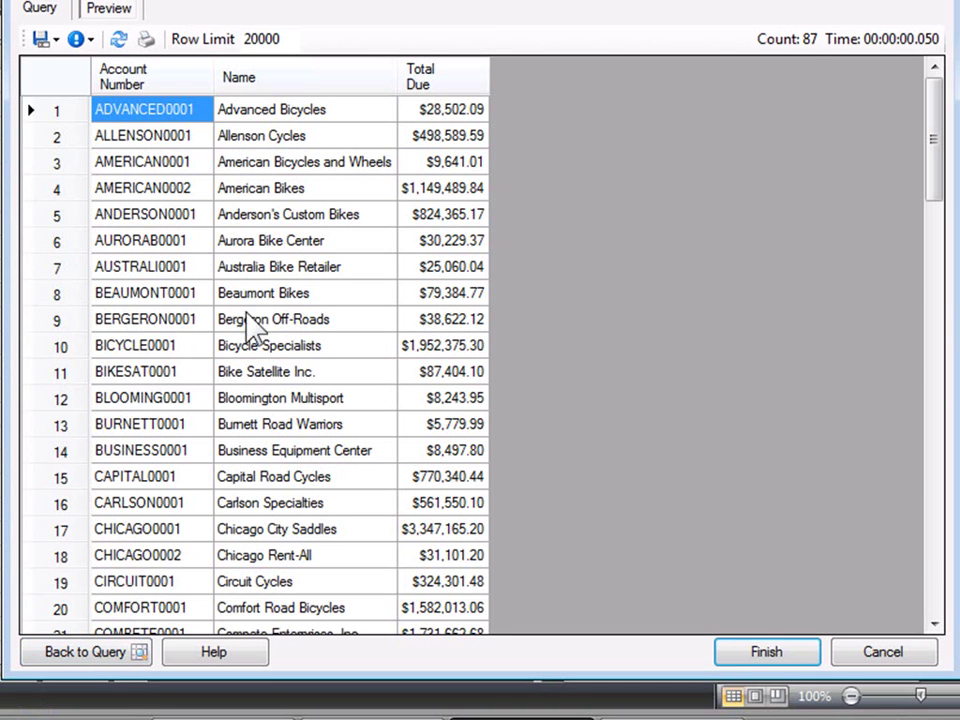
pyautogui.click(256, 260)
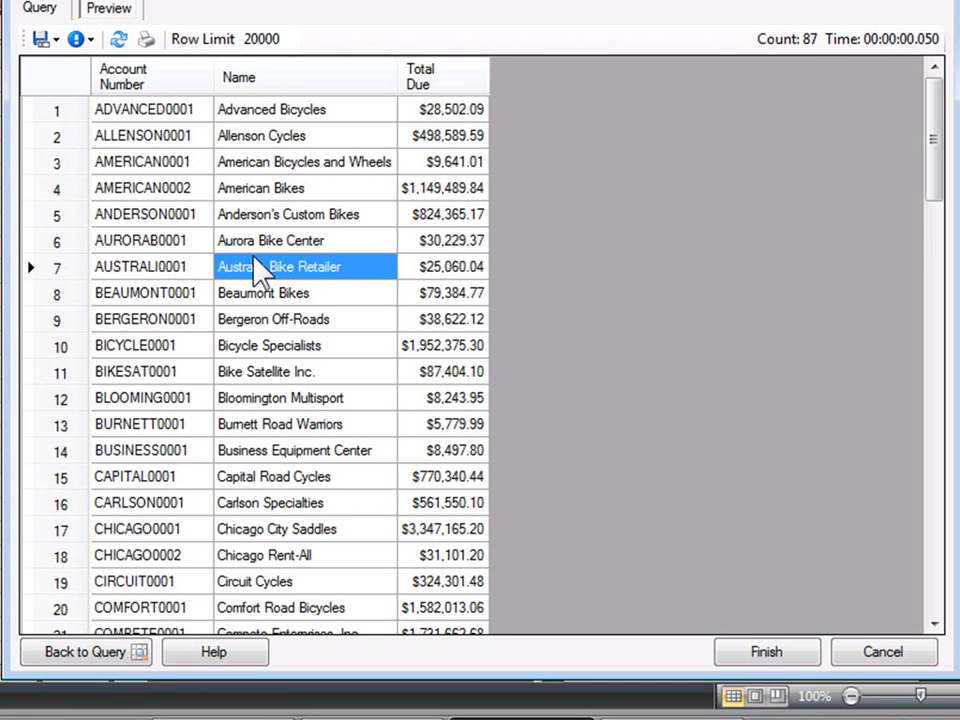
pyautogui.click(229, 166)
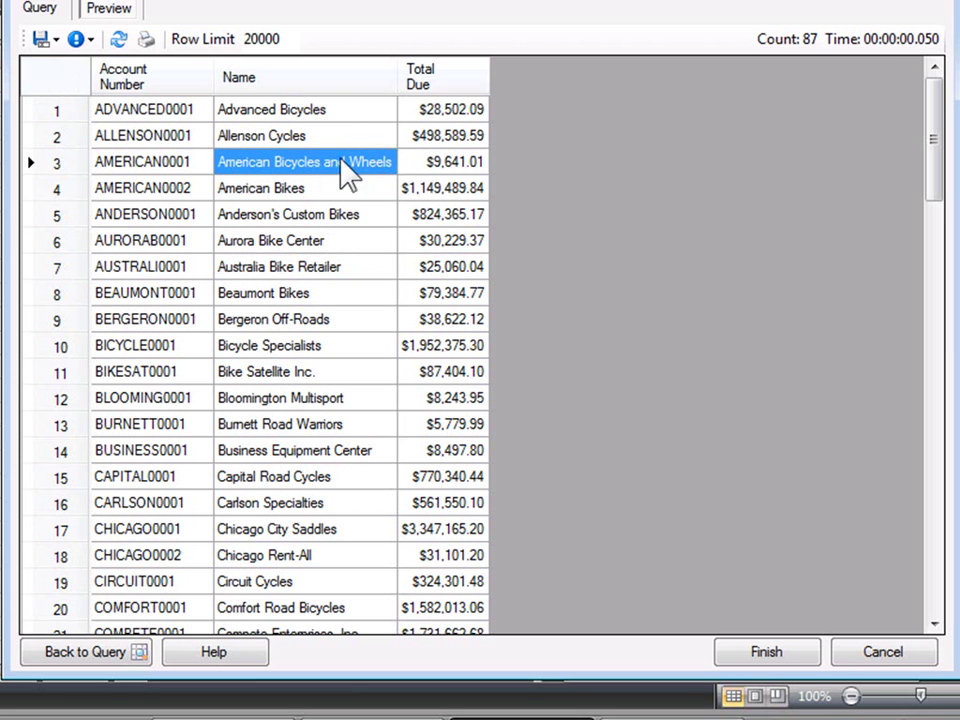
pyautogui.click(40, 8)
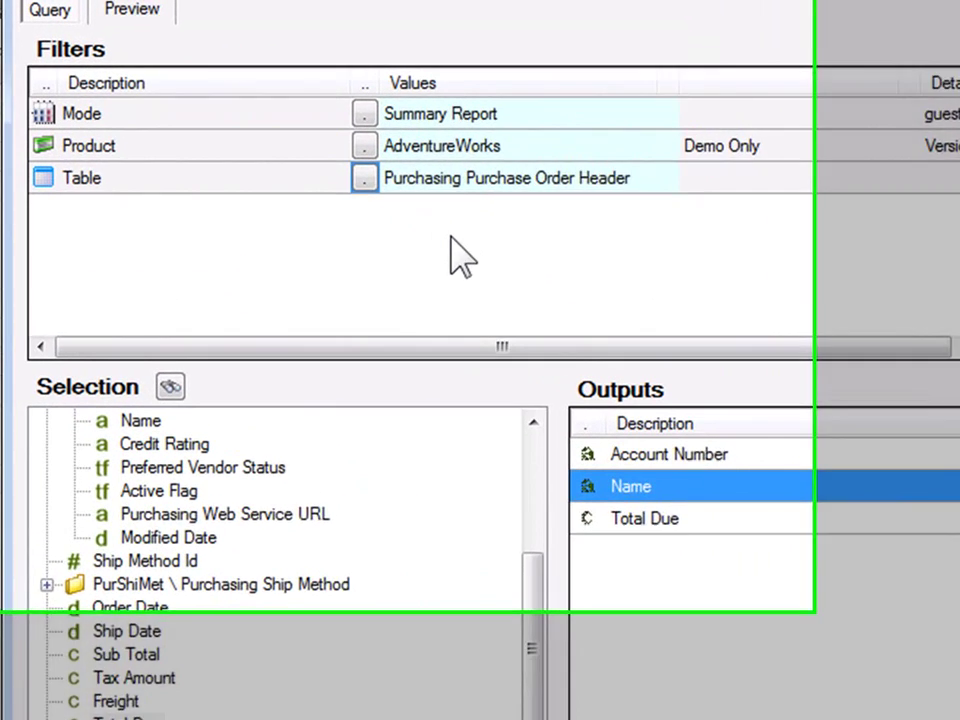
# Open the query's Drill Through setup and accept auto-naming of parent outputs.
pyautogui.rightClick(369, 194)
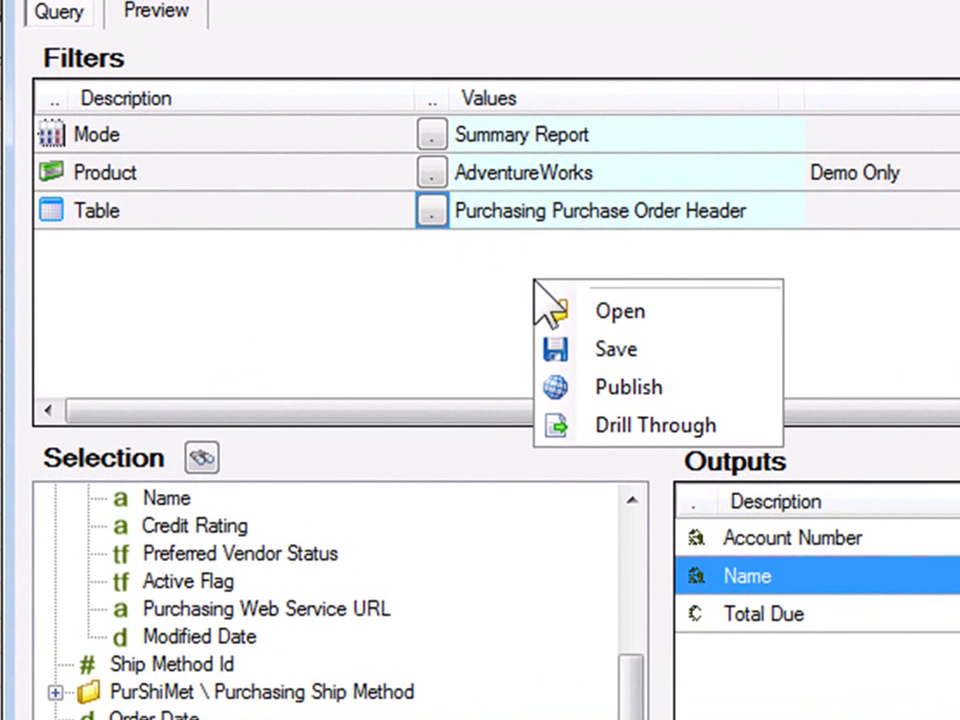
pyautogui.click(608, 424)
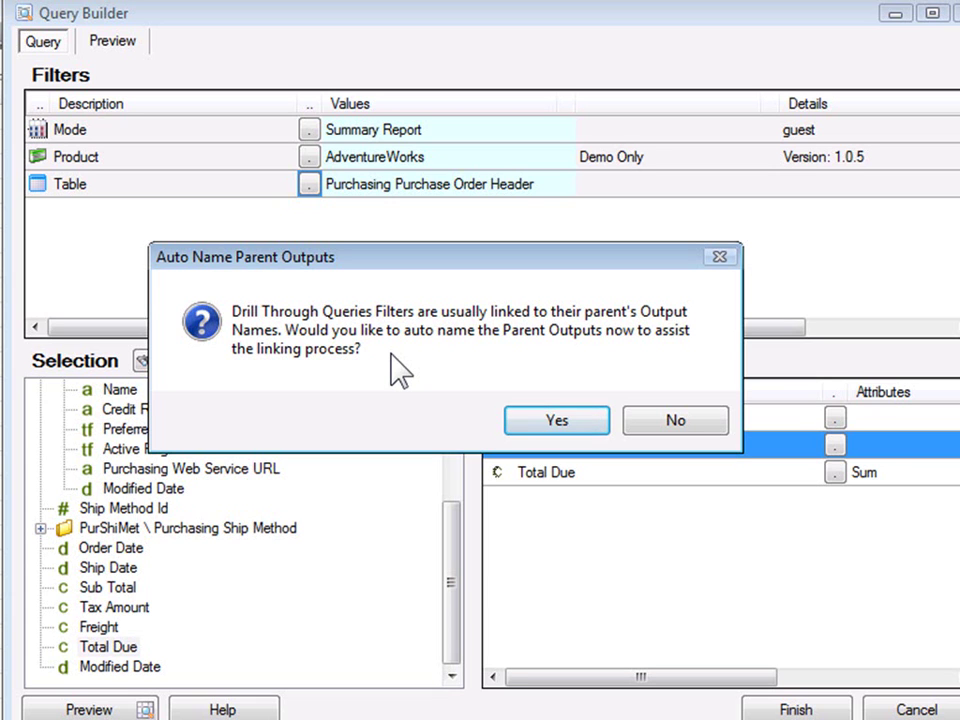
pyautogui.click(557, 422)
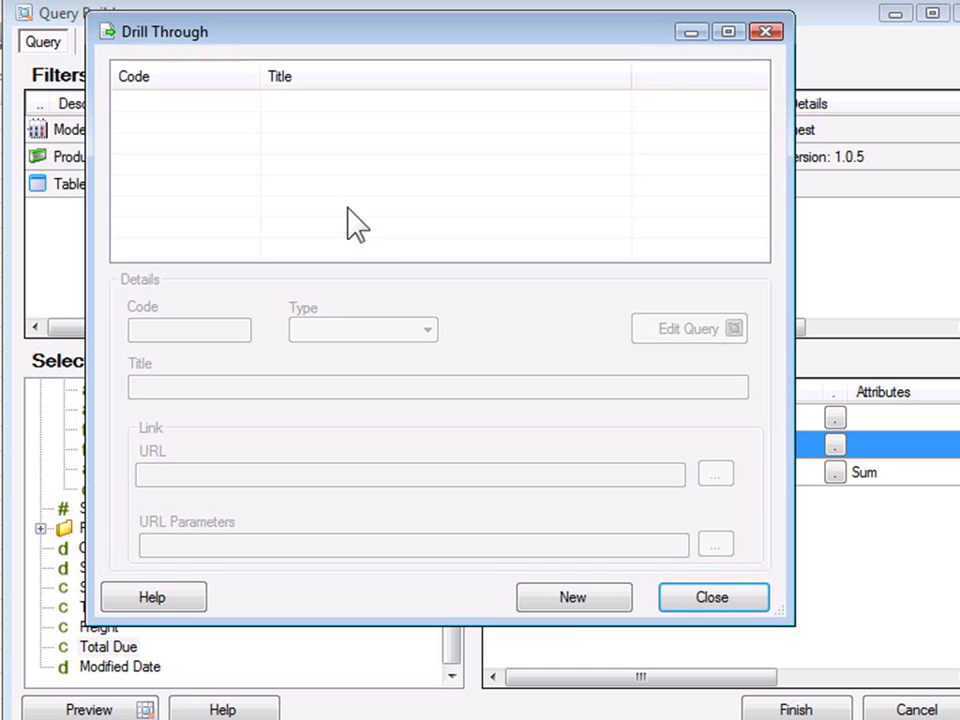
# Create drill-through D1 titled 'Drill by Order Date' and open its query for editing.
pyautogui.click(565, 612)
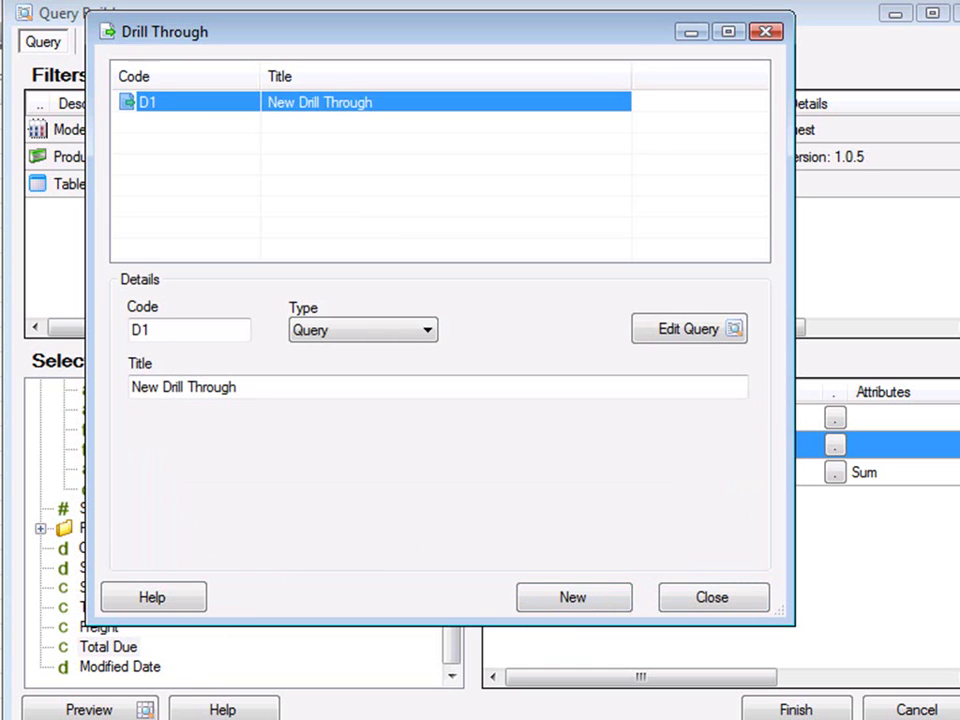
pyautogui.moveTo(251, 388); pyautogui.dragTo(52, 400)
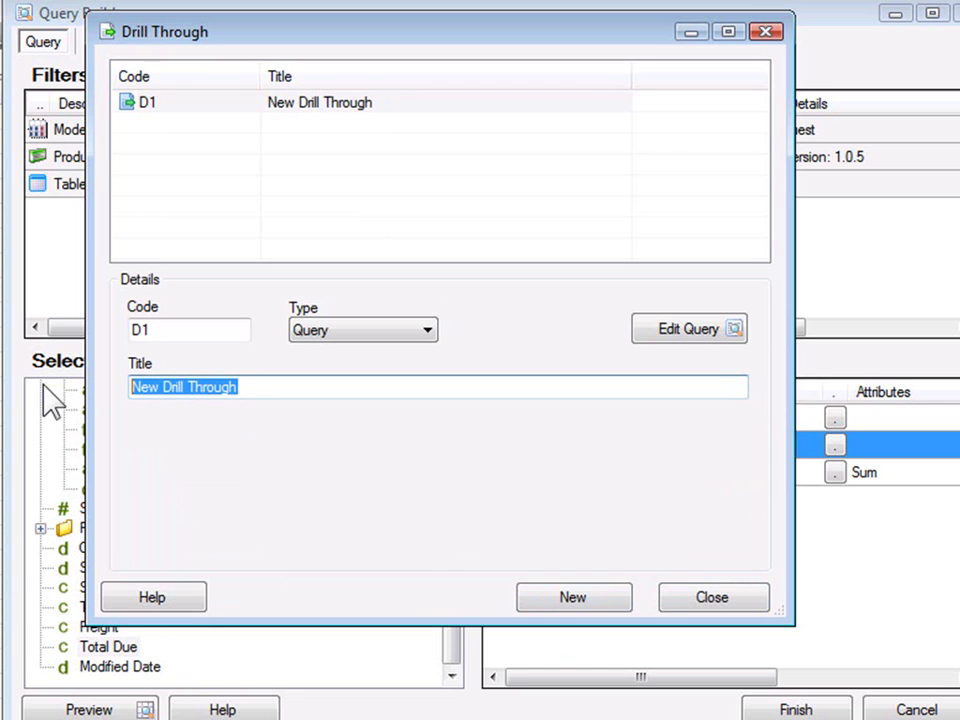
pyautogui.write('D')
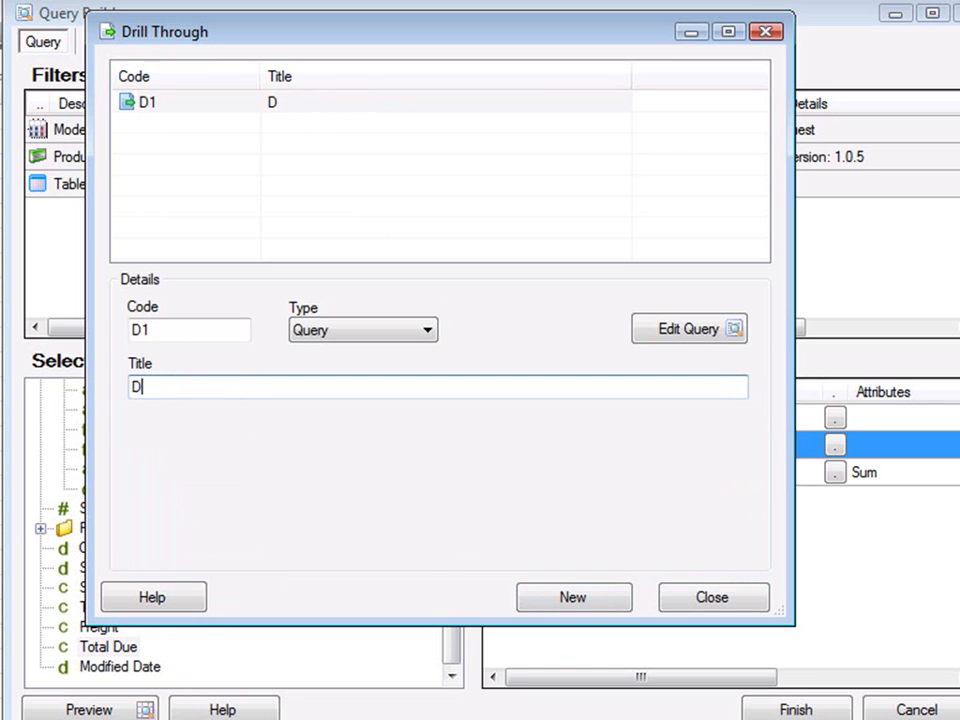
pyautogui.write('rill by ')
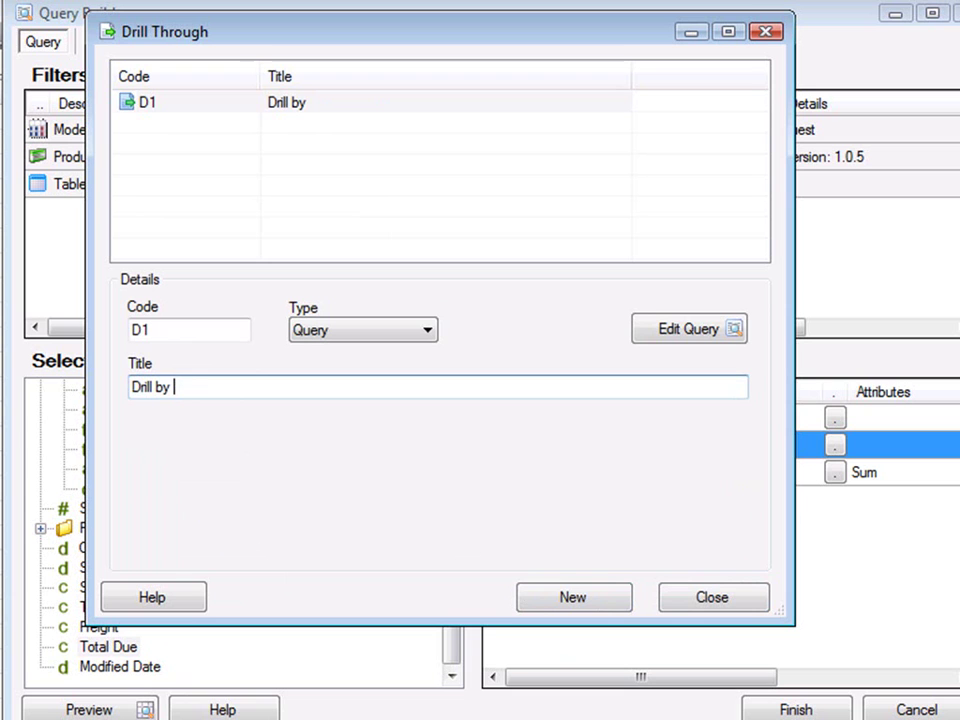
pyautogui.write('Order Date')
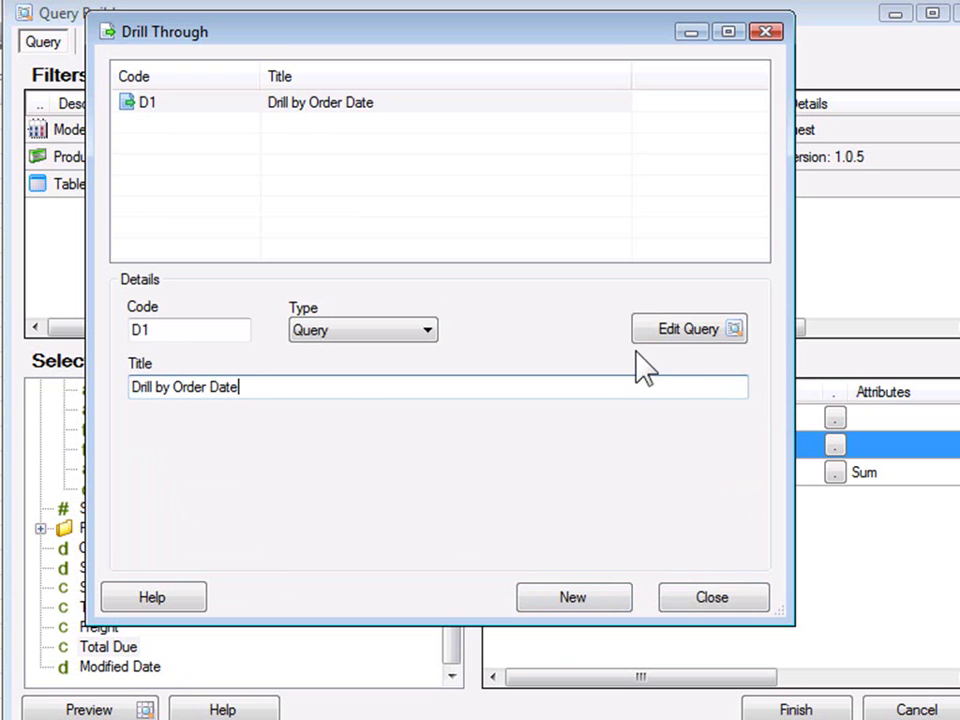
pyautogui.click(688, 329)
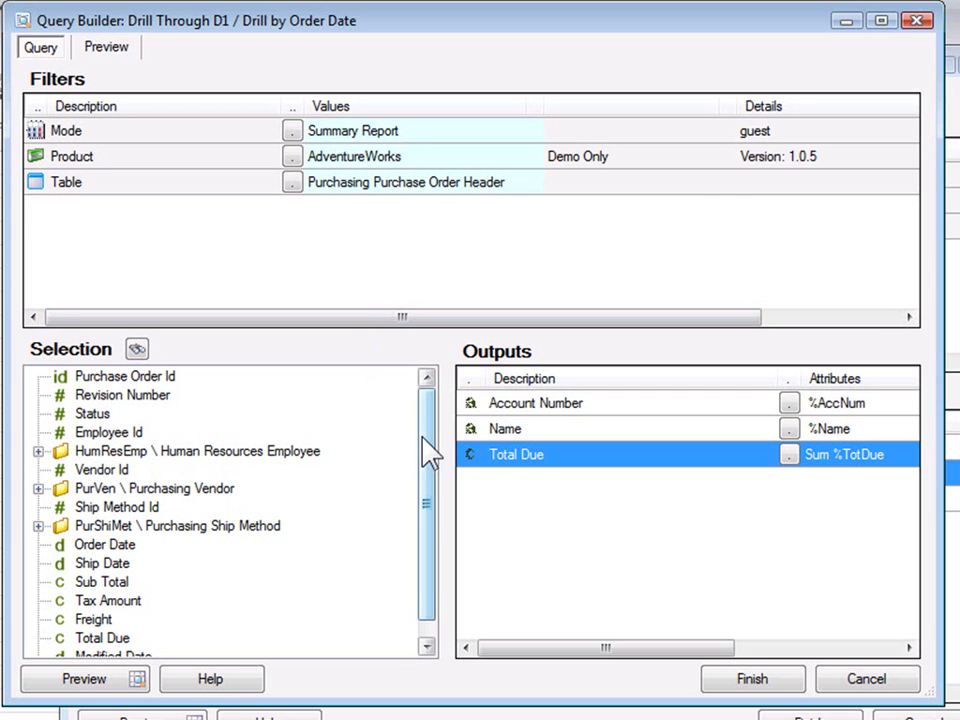
# Add Order Date, Tax Amount and Freight to the drill-through query's outputs.
pyautogui.moveTo(422, 450); pyautogui.dragTo(427, 470)
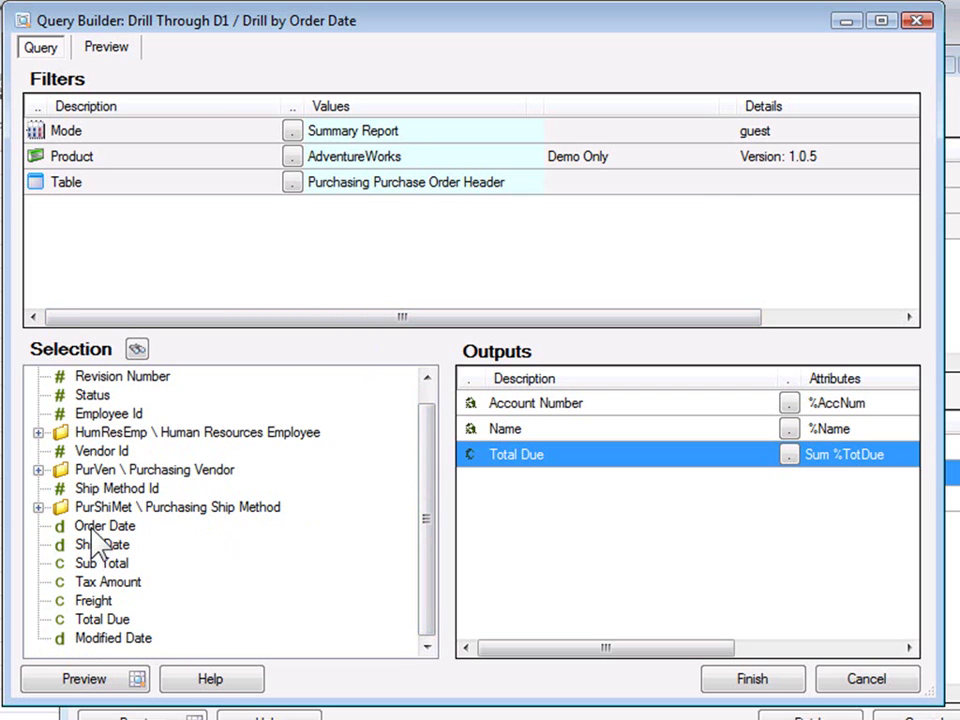
pyautogui.moveTo(112, 527); pyautogui.dragTo(521, 407)
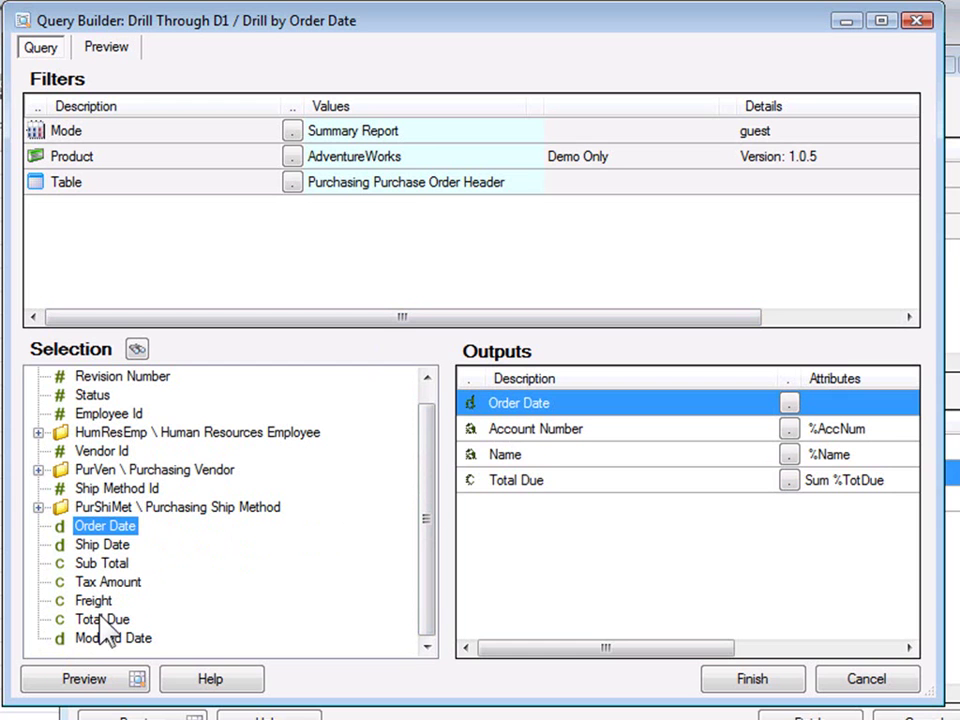
pyautogui.moveTo(108, 583); pyautogui.dragTo(410, 516)
pyautogui.moveTo(512, 483); pyautogui.dragTo(514, 484)
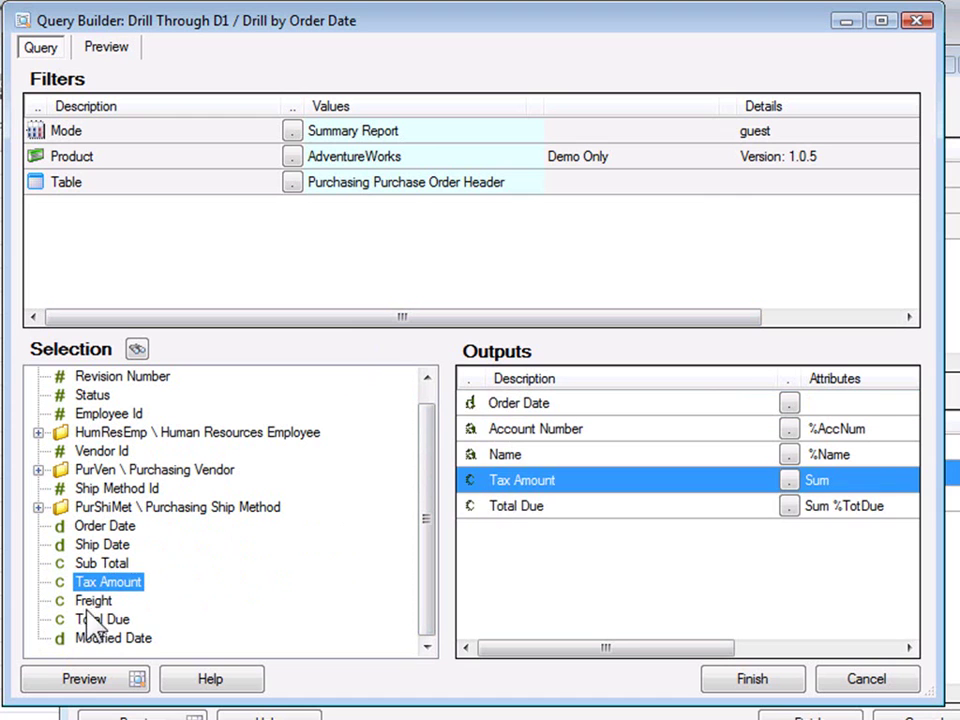
pyautogui.moveTo(93, 601); pyautogui.dragTo(533, 512)
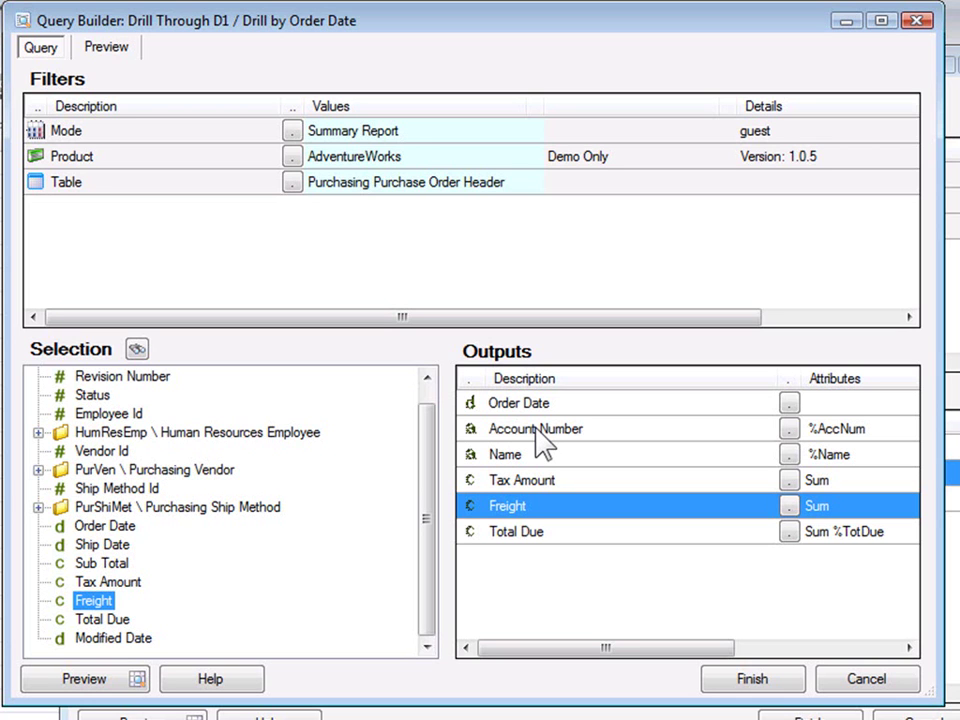
pyautogui.moveTo(540, 440); pyautogui.dragTo(450, 342)
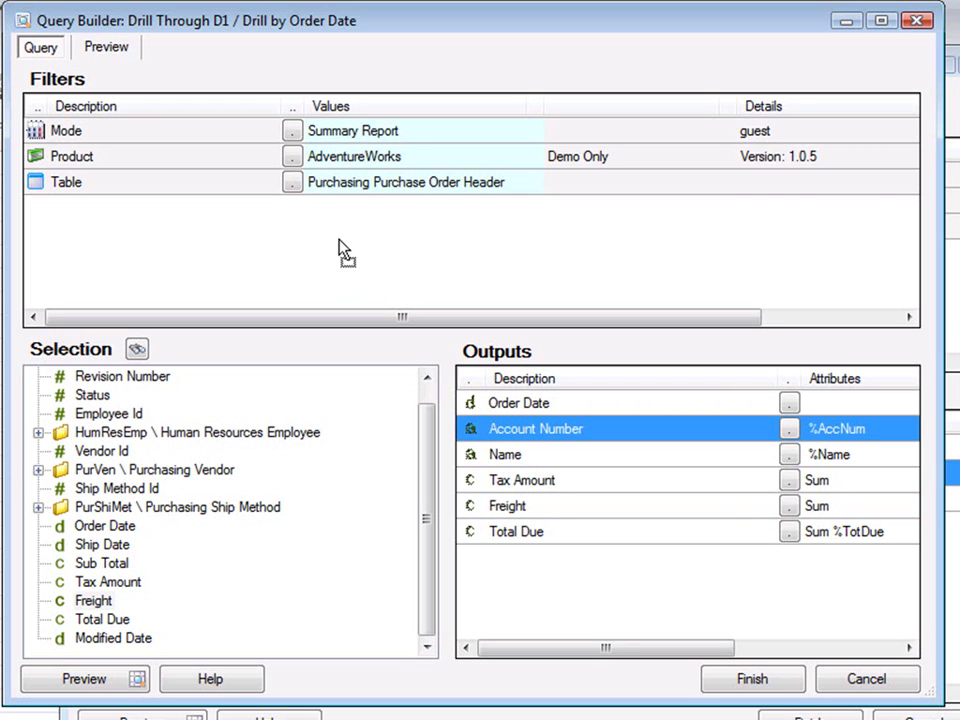
# Filter Account Number by {%AccNum} for both values and finish the drill-through query.
pyautogui.moveTo(350, 245); pyautogui.dragTo(332, 240)
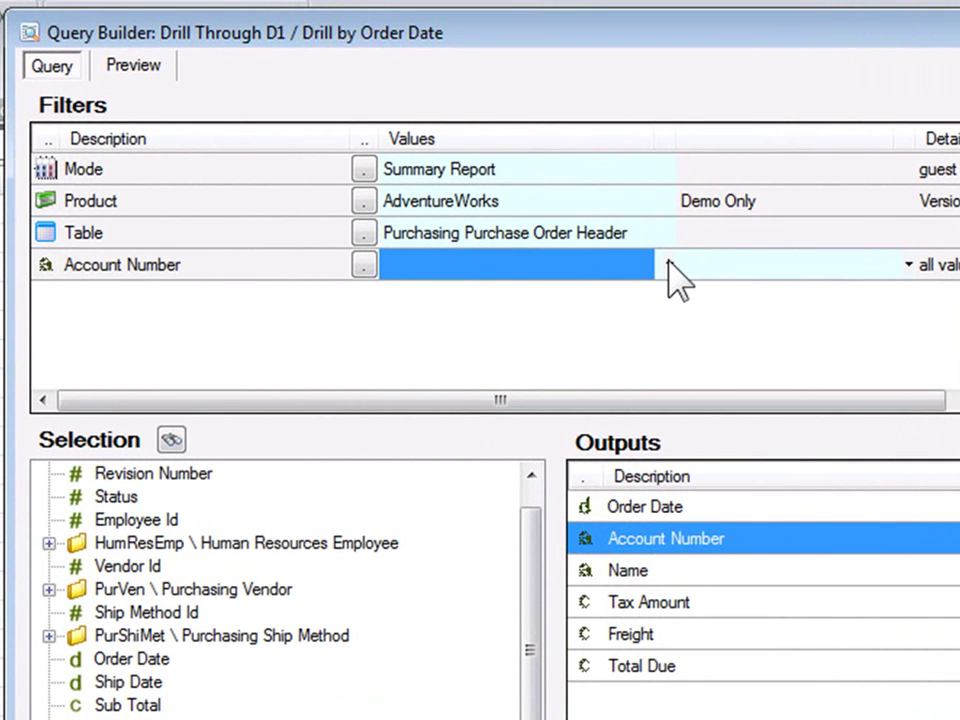
pyautogui.click(668, 265)
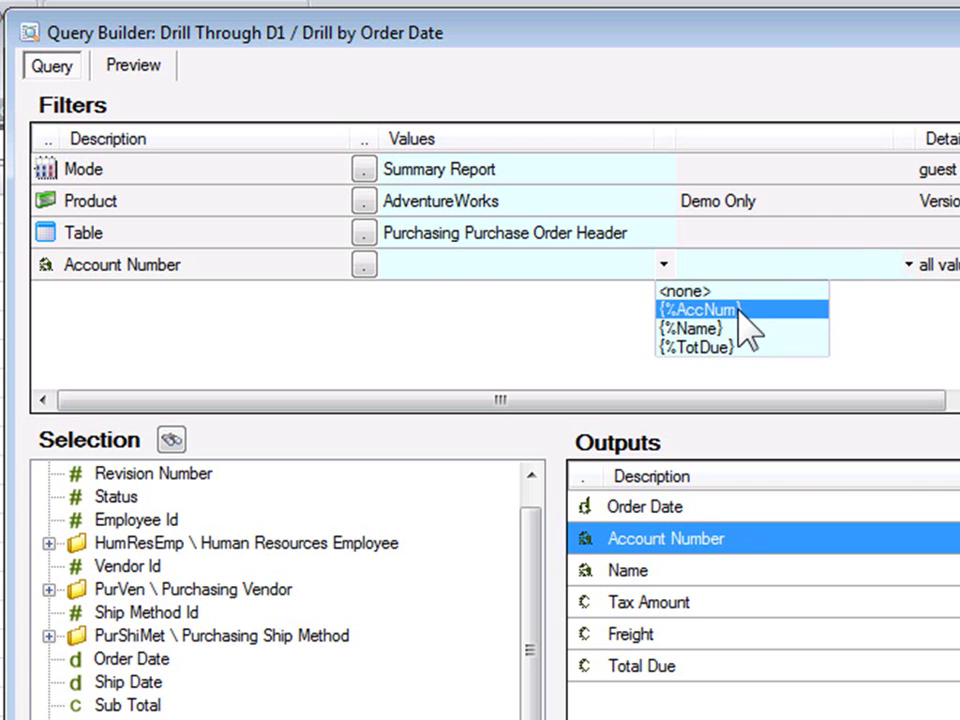
pyautogui.click(738, 310)
pyautogui.click(906, 265)
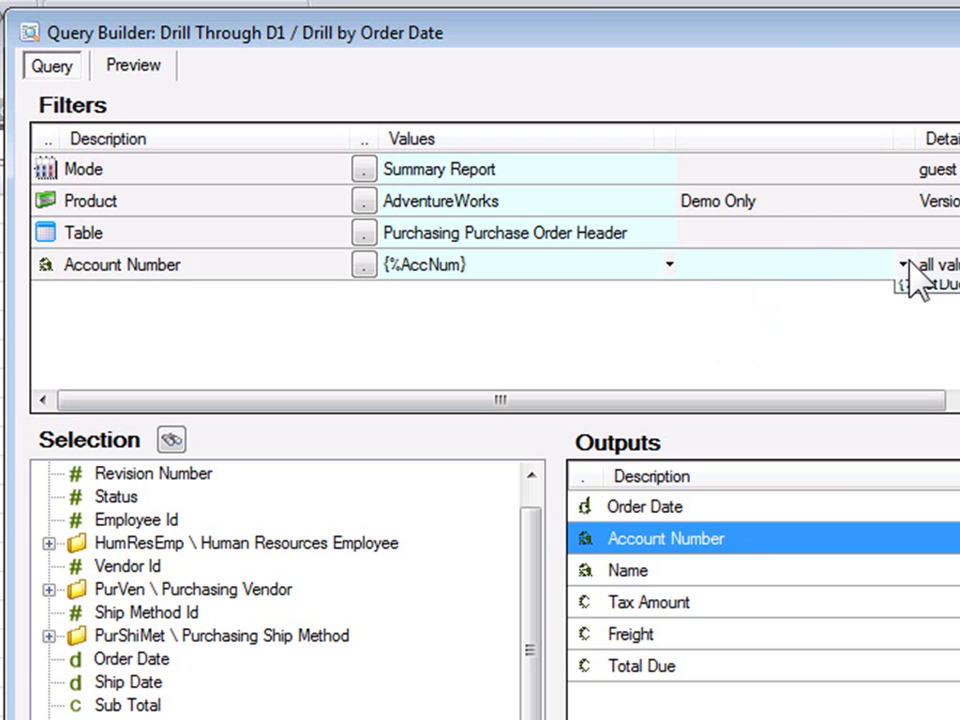
pyautogui.click(920, 308)
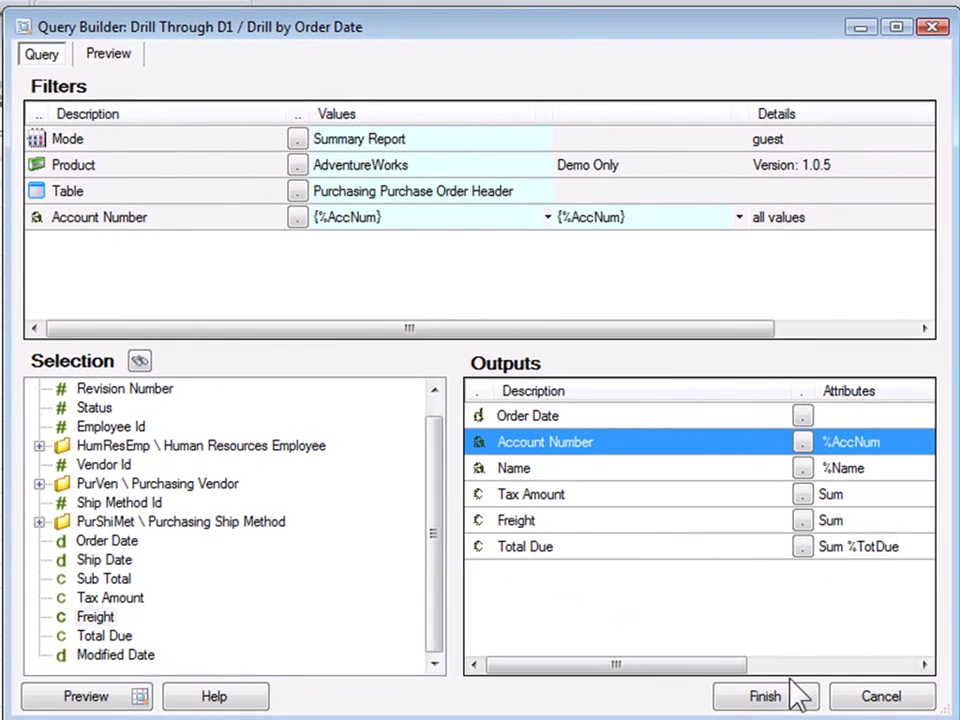
pyautogui.click(766, 698)
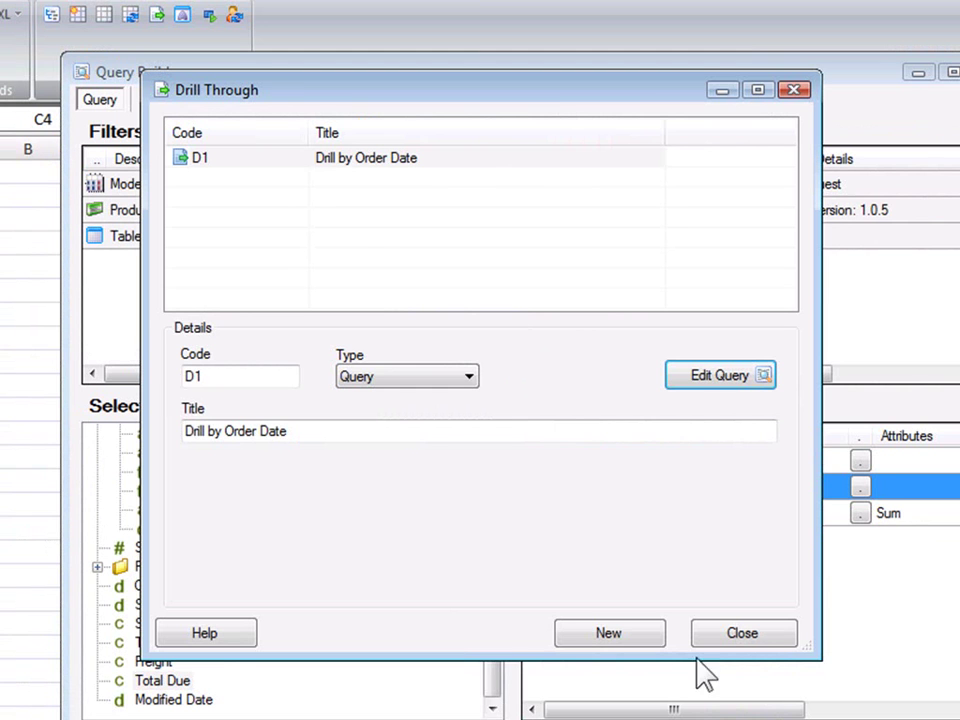
# Preview the report and drill into AURORAB0001's orders by order date.
pyautogui.click(755, 643)
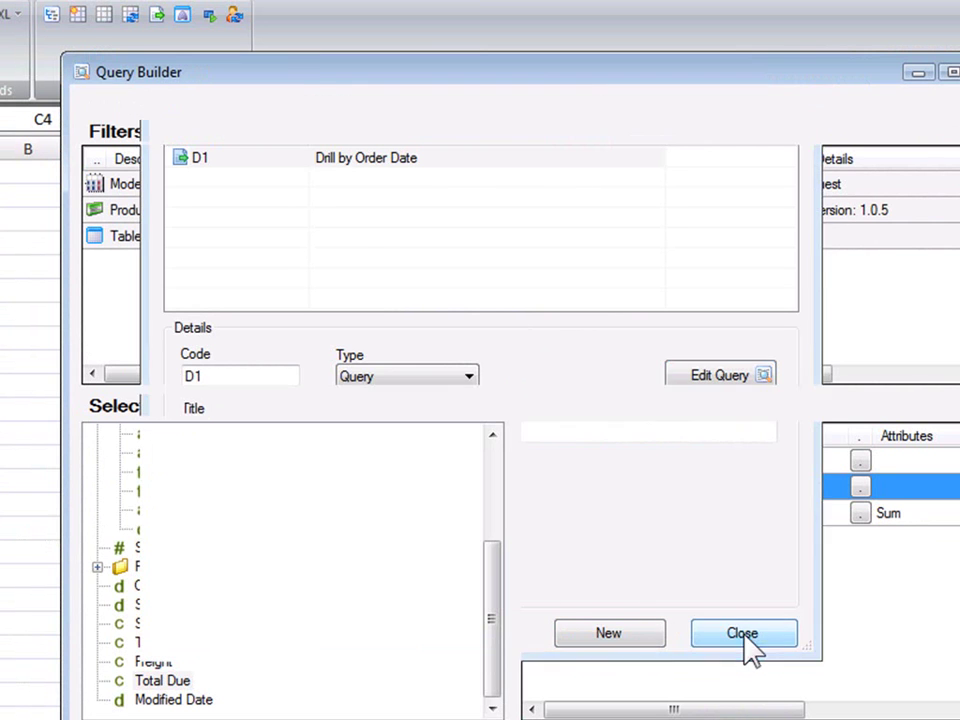
pyautogui.click(166, 98)
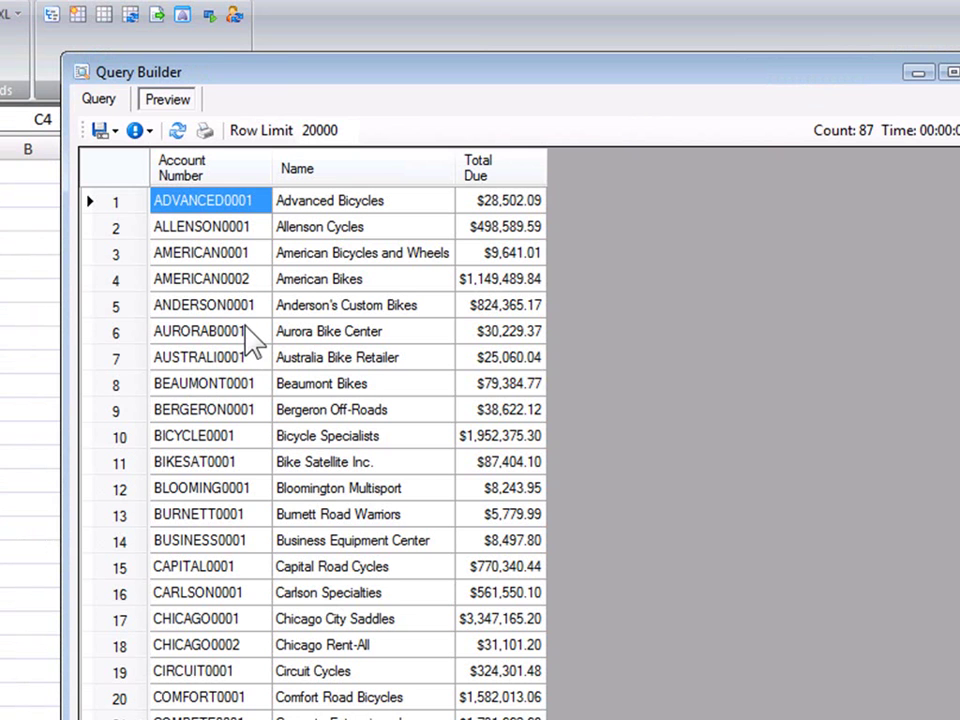
pyautogui.click(245, 333)
pyautogui.rightClick(245, 340)
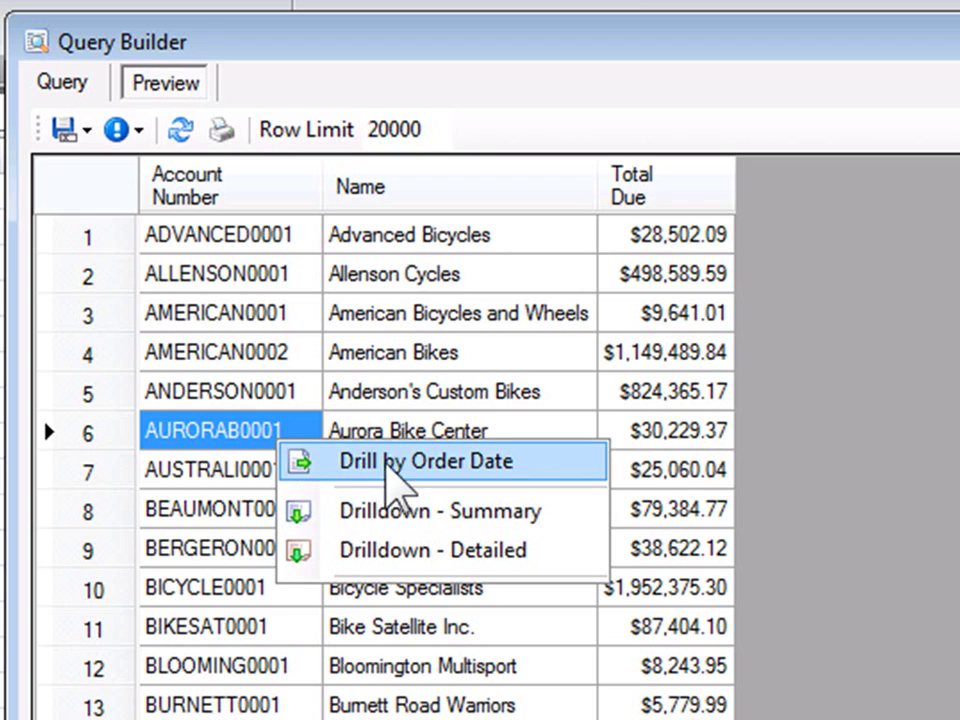
pyautogui.click(396, 461)
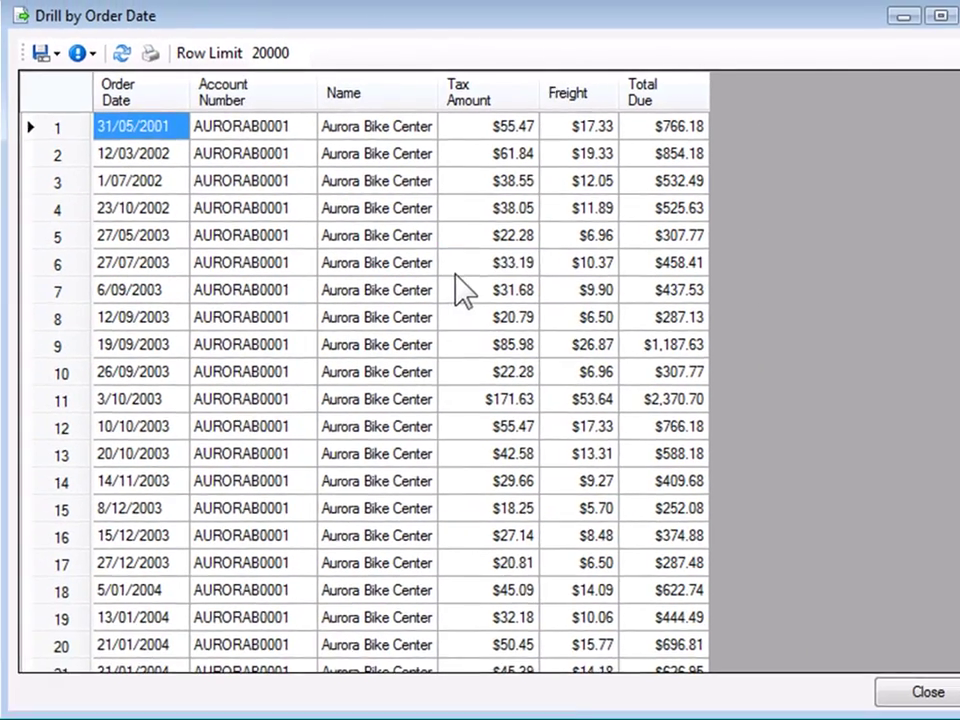
# Review Aurora Bike Center's 51 orders totalling $30,229.37, then close the results.
pyautogui.click(458, 267)
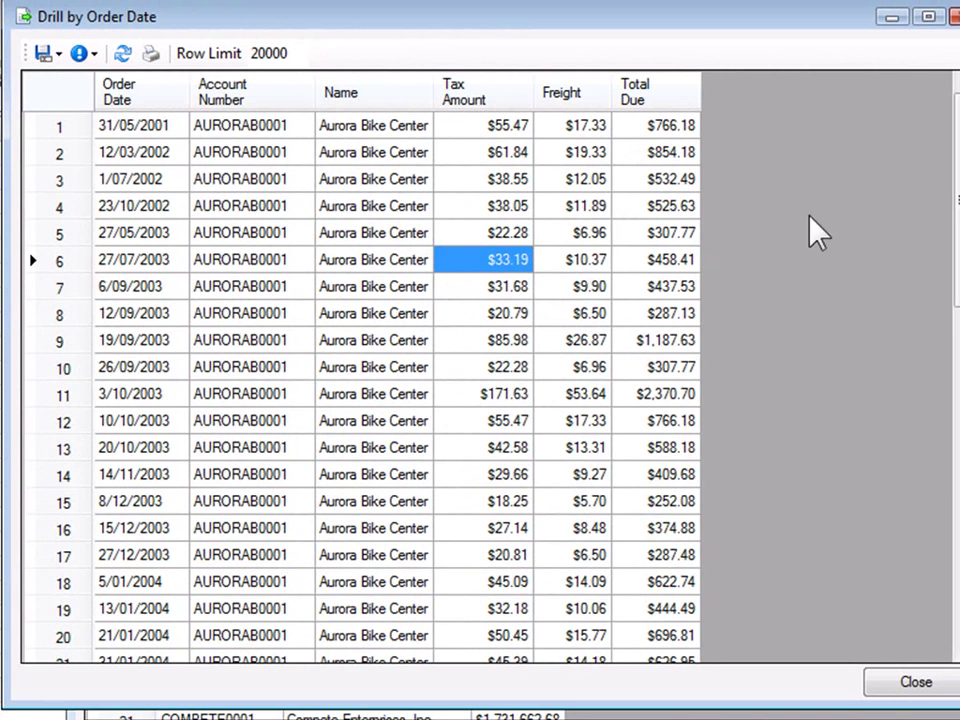
pyautogui.moveTo(959, 240); pyautogui.dragTo(945, 606)
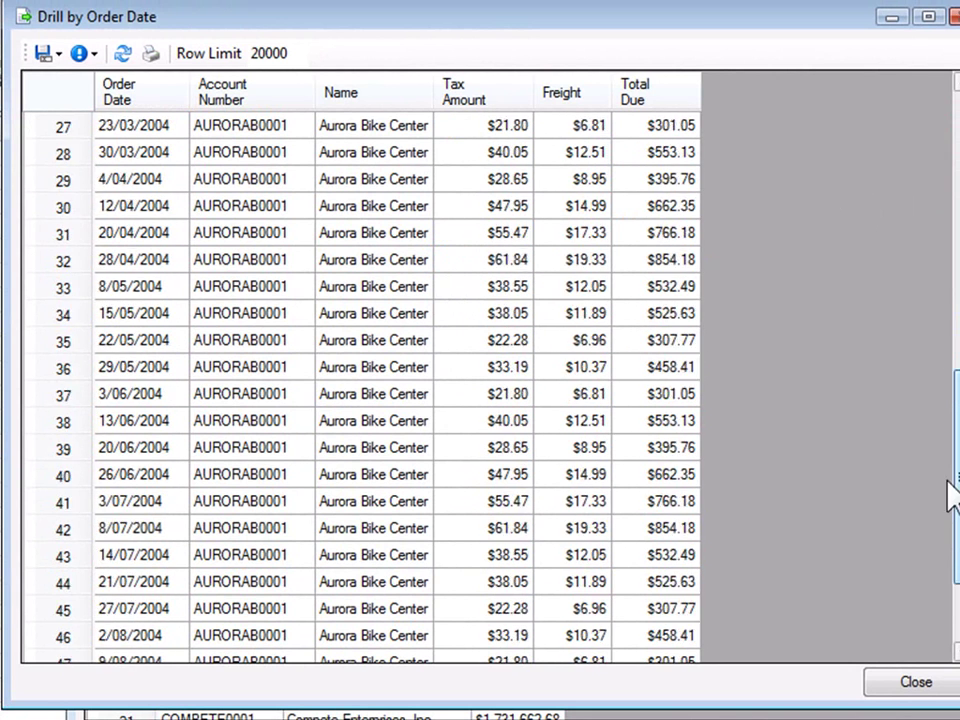
pyautogui.click(657, 641)
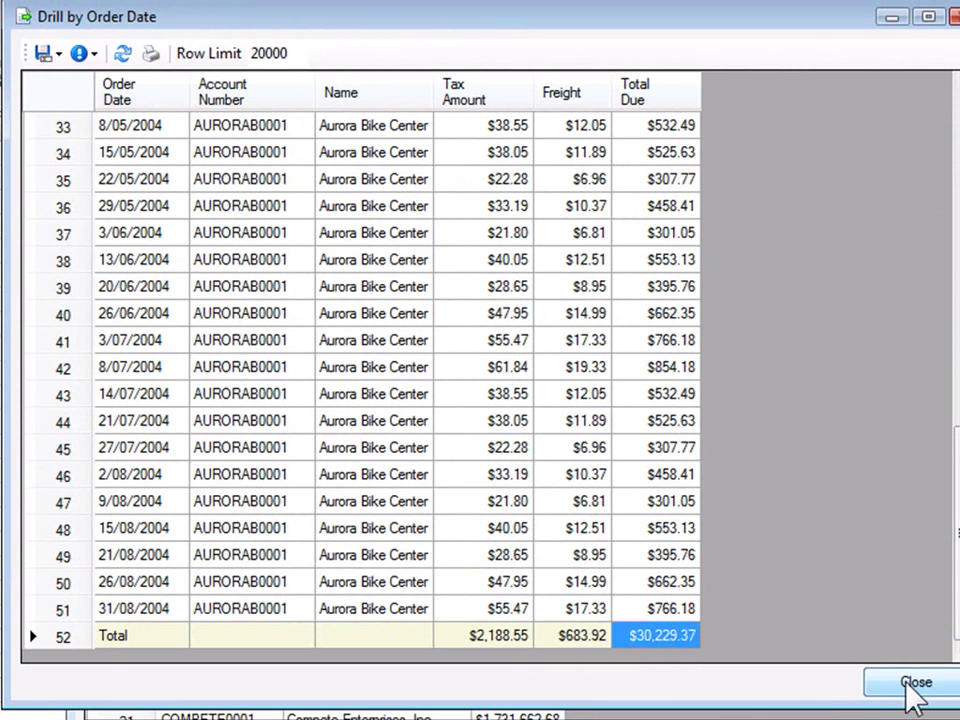
pyautogui.click(240, 286)
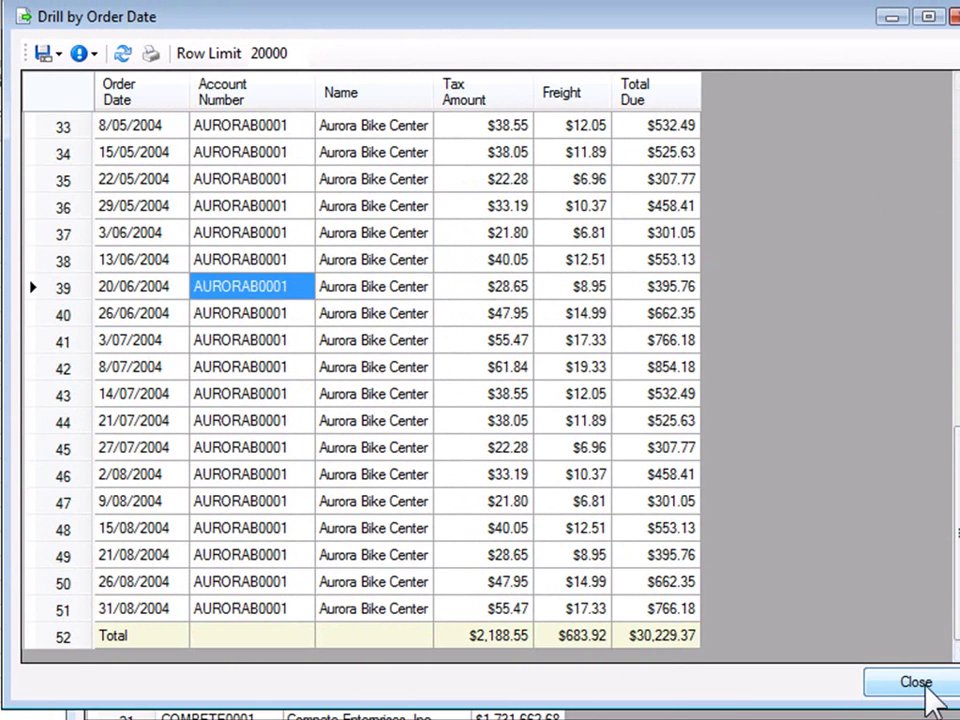
# Close the results and widen columns C, D and E so accounts, names and amounts show fully.
pyautogui.click(918, 686)
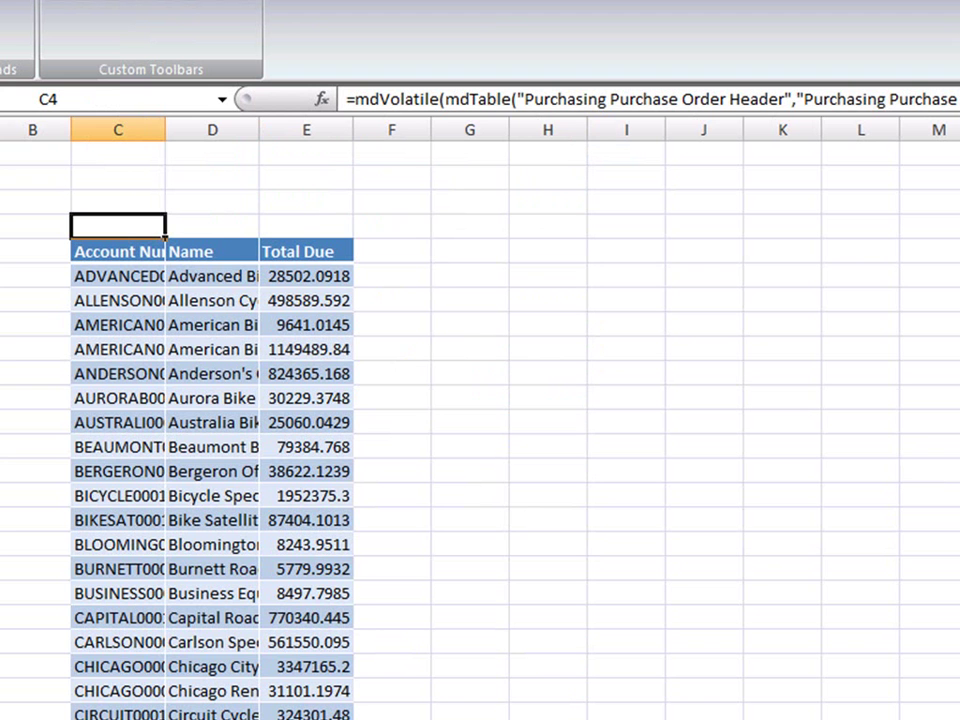
pyautogui.moveTo(259, 131); pyautogui.dragTo(360, 131)
pyautogui.moveTo(455, 131); pyautogui.dragTo(545, 137)
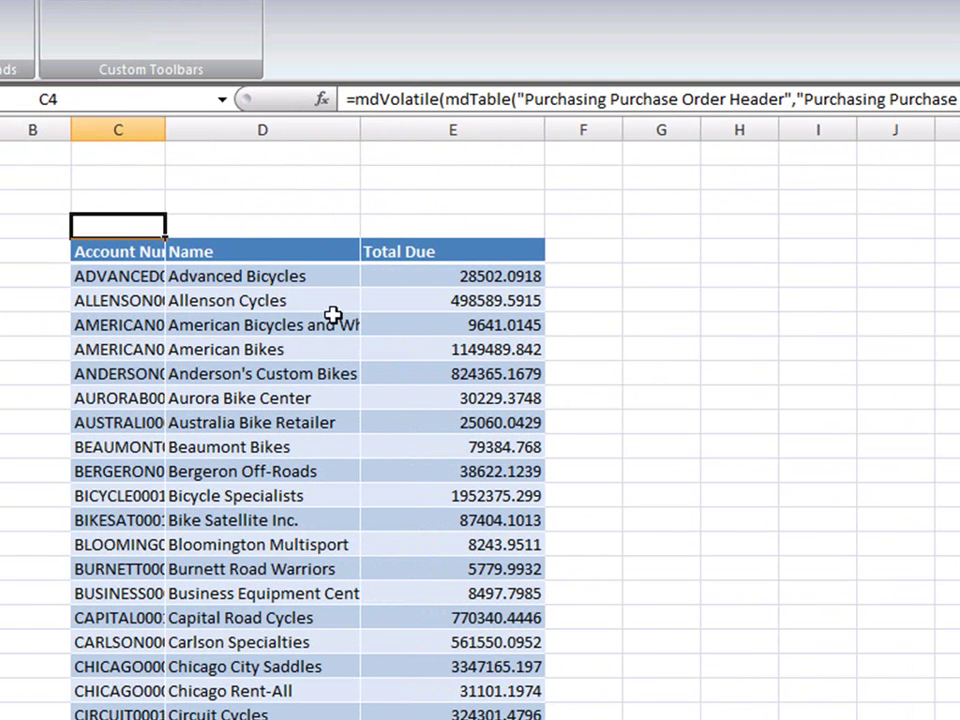
pyautogui.click(332, 320)
pyautogui.moveTo(170, 131); pyautogui.dragTo(275, 140)
pyautogui.click(195, 326)
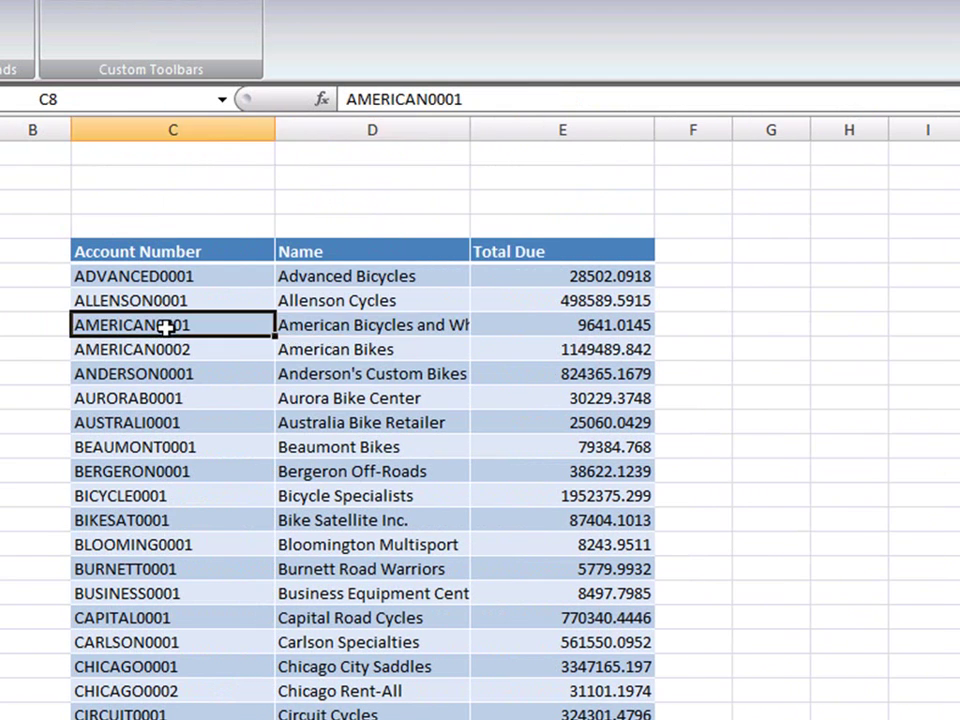
pyautogui.rightClick(182, 447)
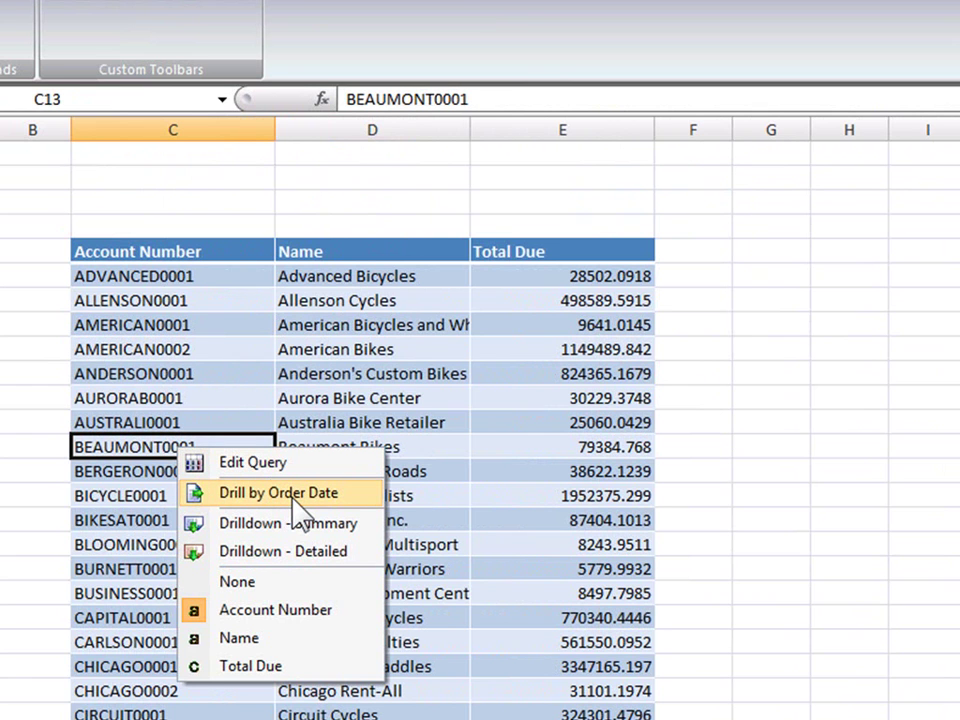
pyautogui.click(300, 505)
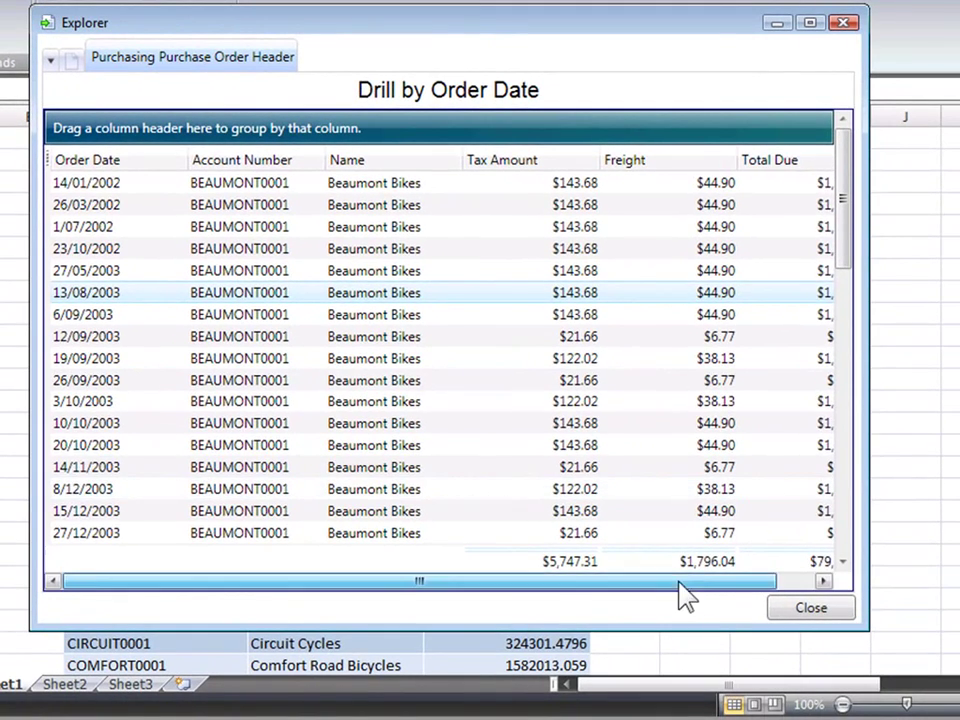
pyautogui.moveTo(693, 592); pyautogui.dragTo(808, 610)
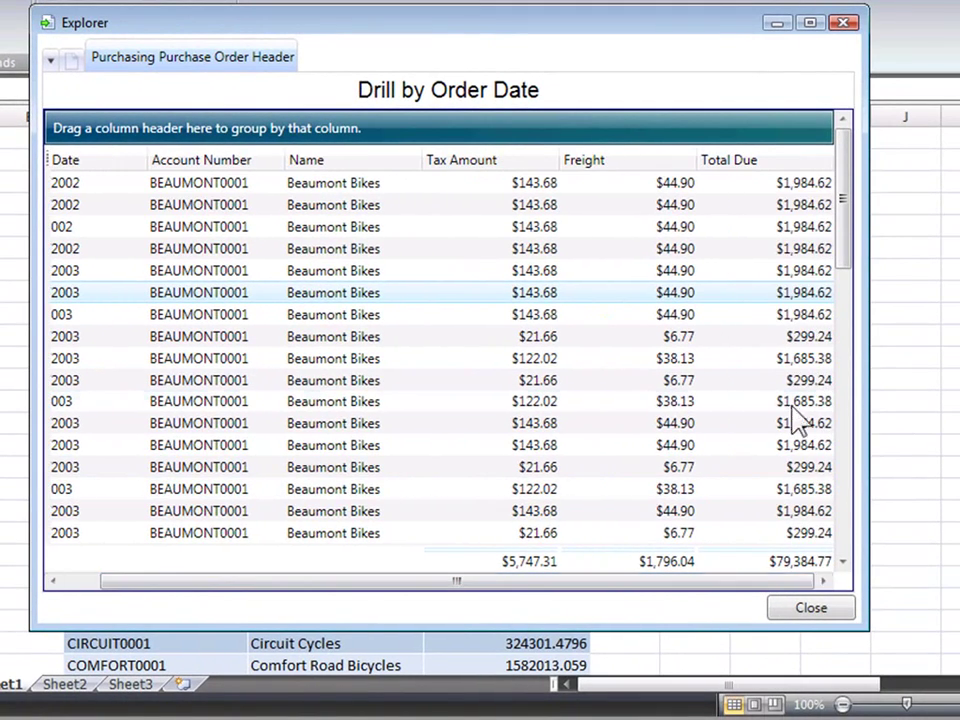
pyautogui.rightClick(756, 289)
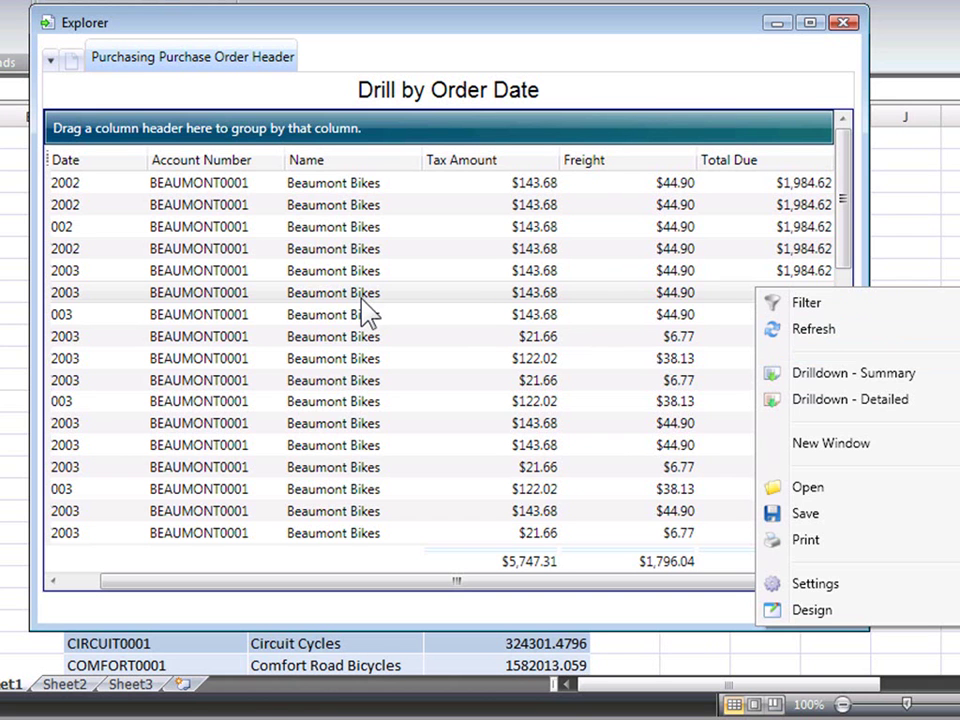
pyautogui.click(370, 314)
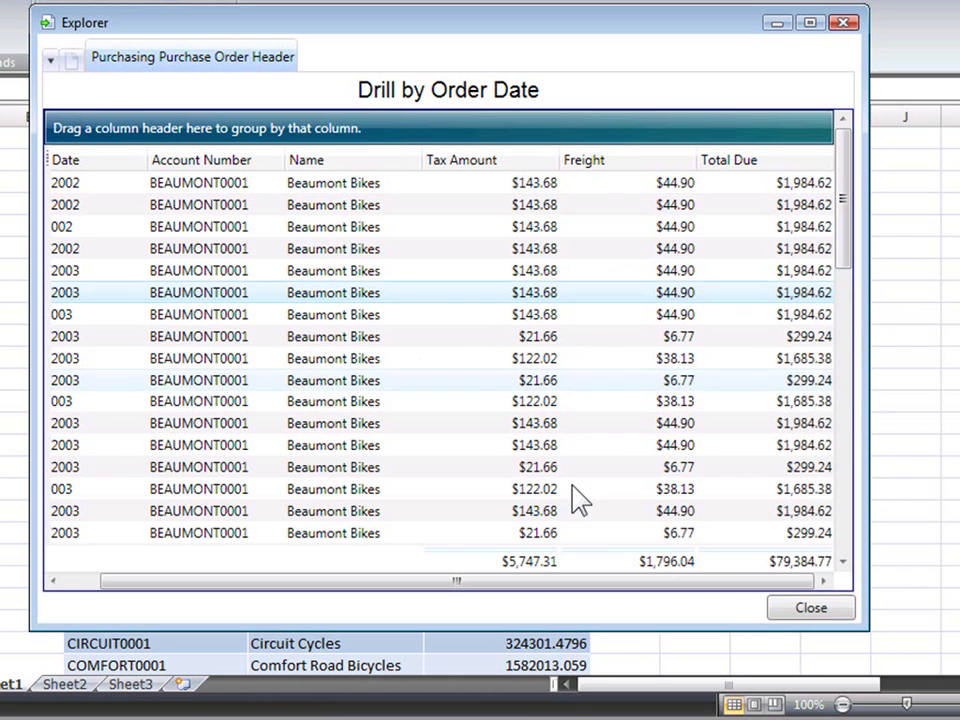
pyautogui.click(782, 609)
pyautogui.click(161, 378)
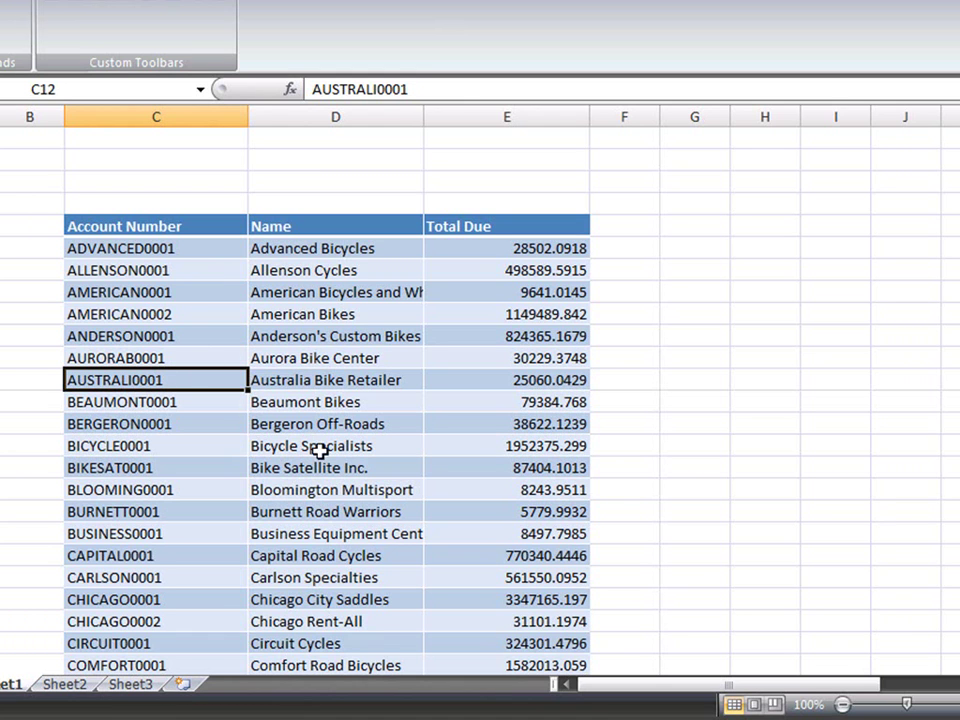
# Reopen the report query and its Drill Through list from the ALLENSON0001 cell.
pyautogui.click(128, 265)
pyautogui.rightClick(128, 265)
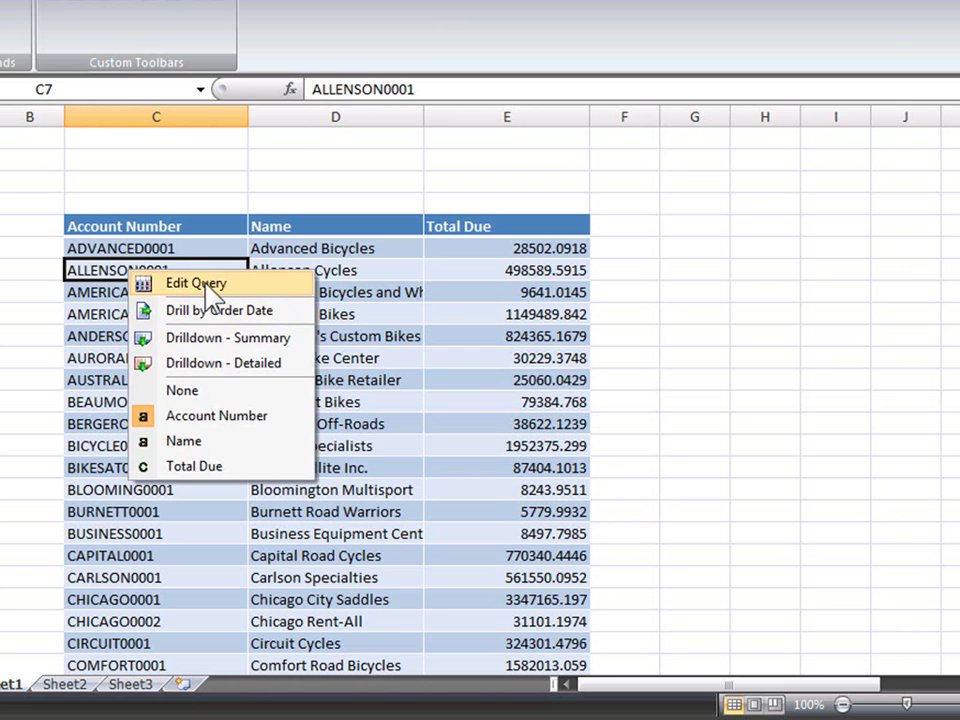
pyautogui.click(206, 284)
pyautogui.rightClick(292, 244)
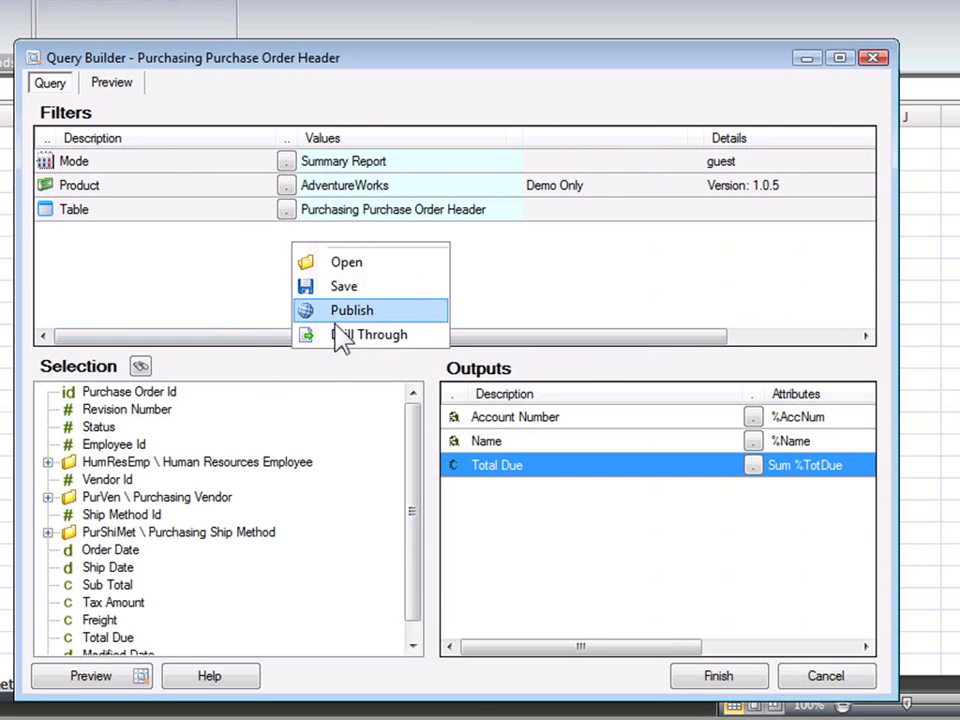
pyautogui.click(338, 337)
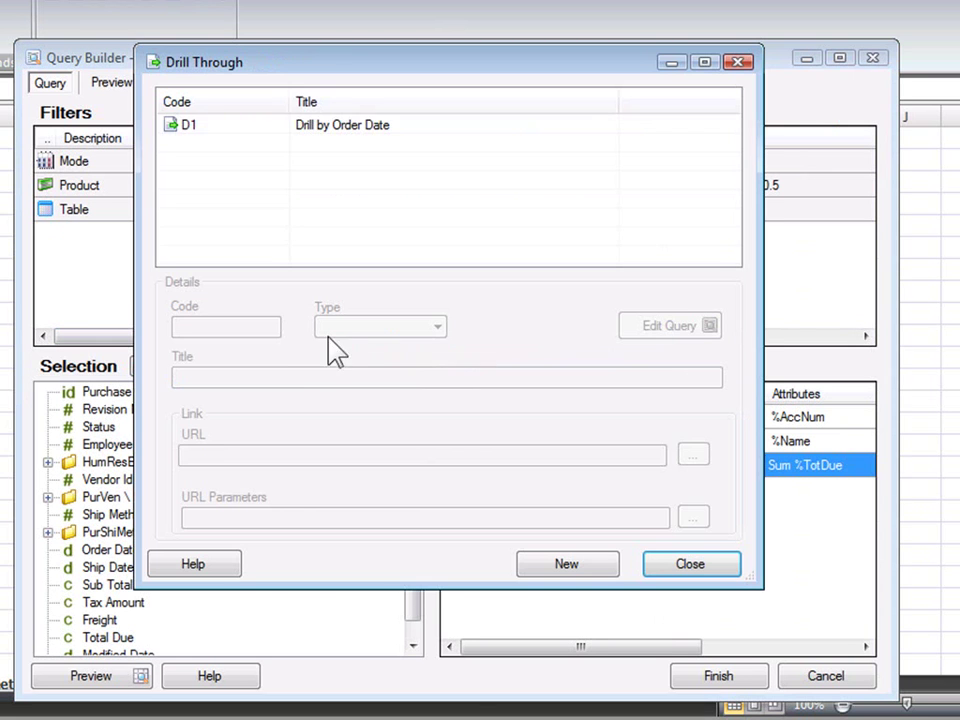
pyautogui.click(285, 148)
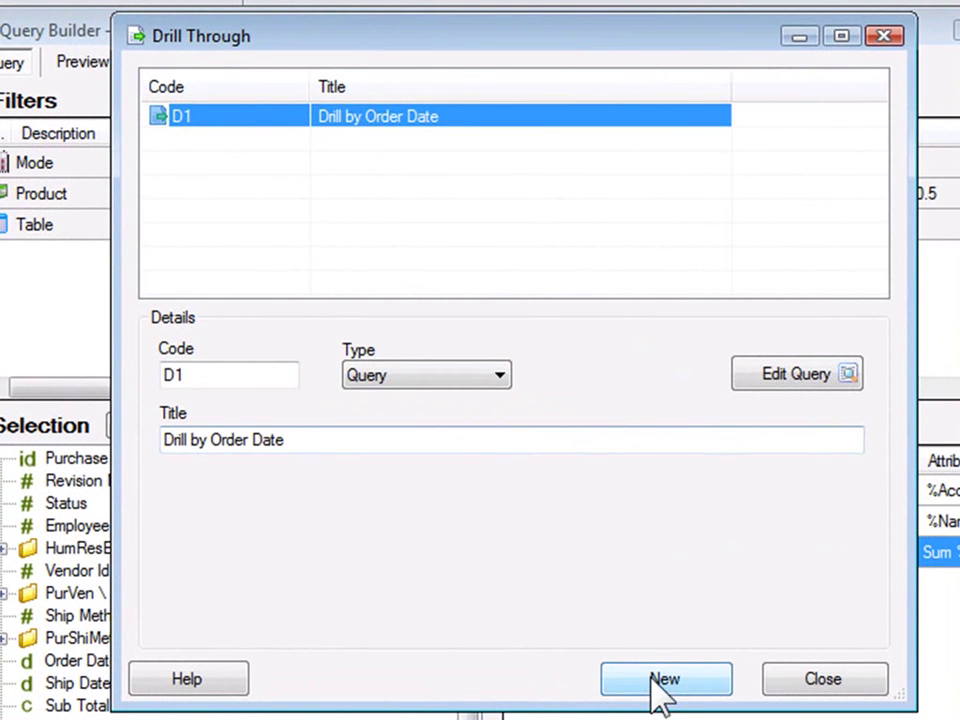
pyautogui.click(563, 567)
pyautogui.click(426, 378)
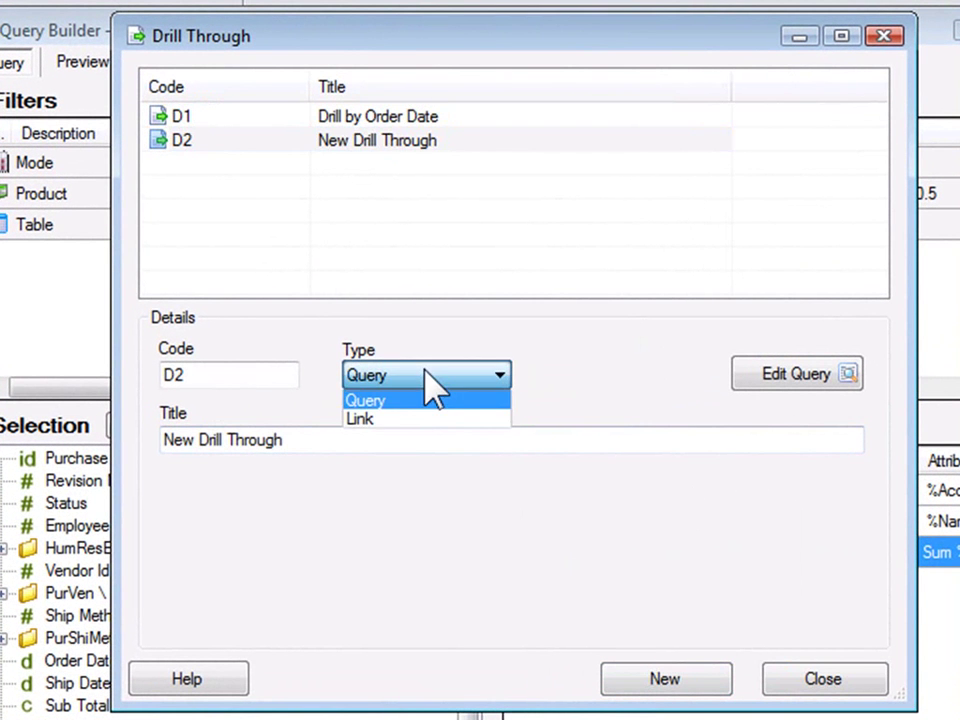
pyautogui.click(390, 420)
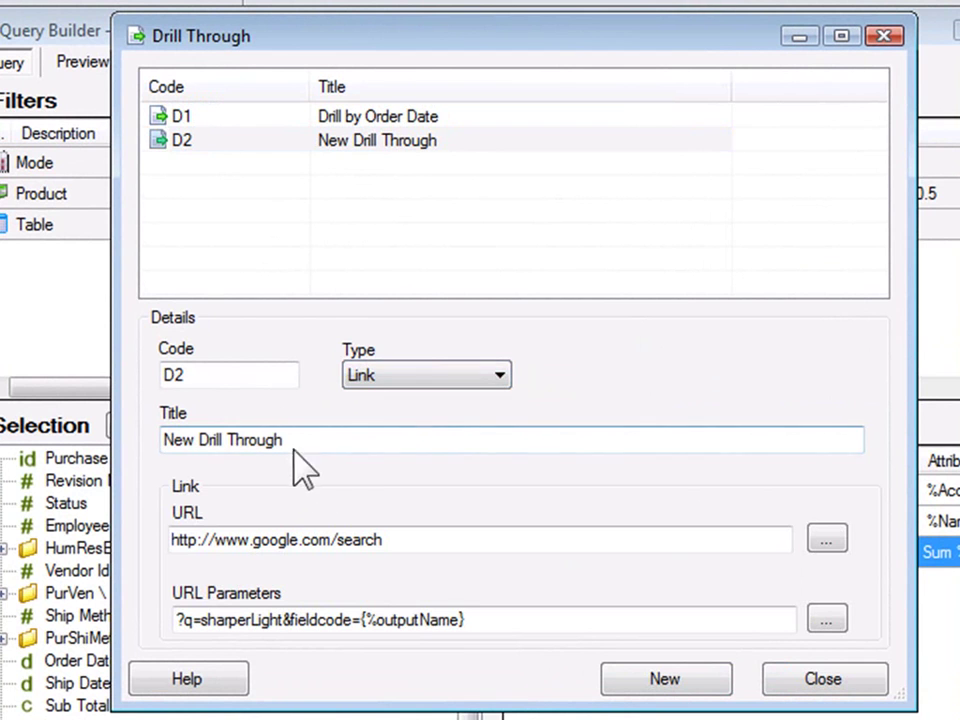
pyautogui.click(344, 538)
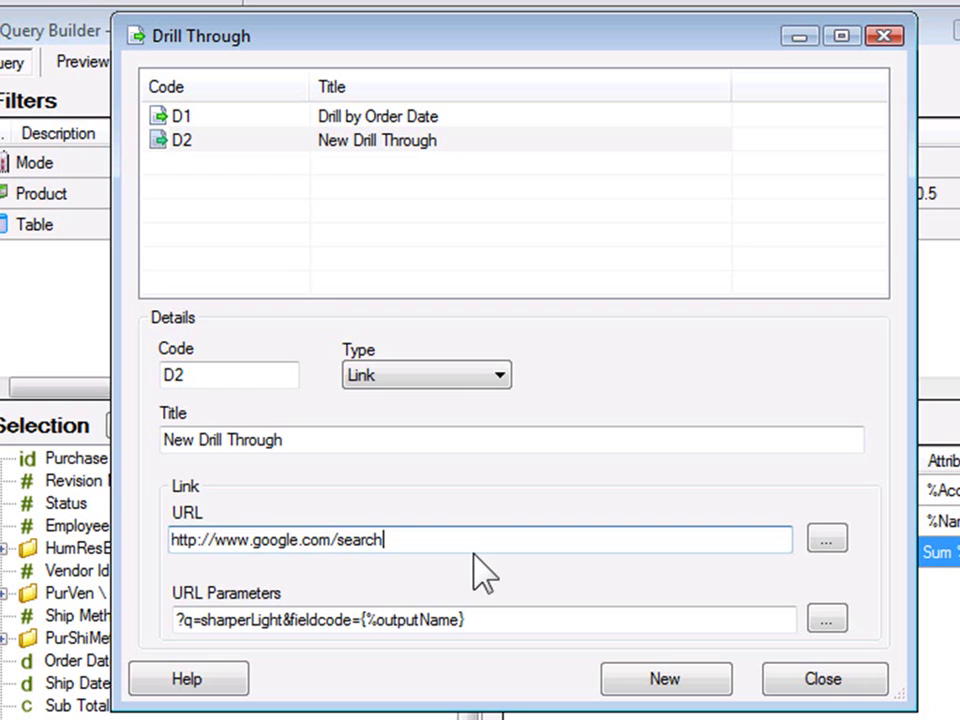
pyautogui.moveTo(441, 542); pyautogui.dragTo(148, 530)
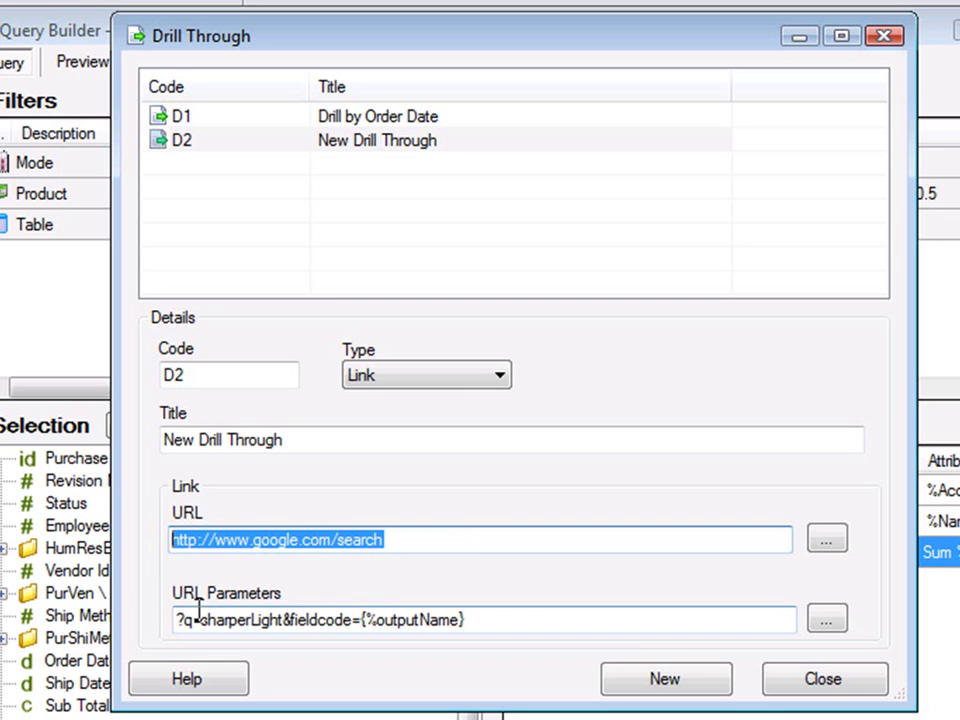
pyautogui.moveTo(200, 620); pyautogui.dragTo(501, 615)
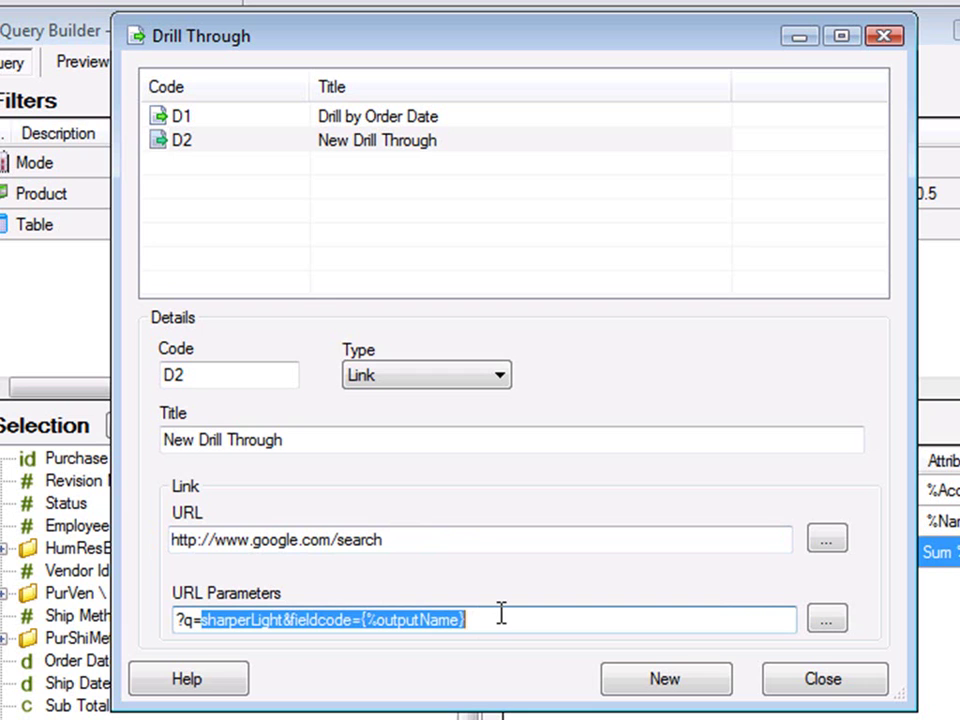
pyautogui.press('Delete')
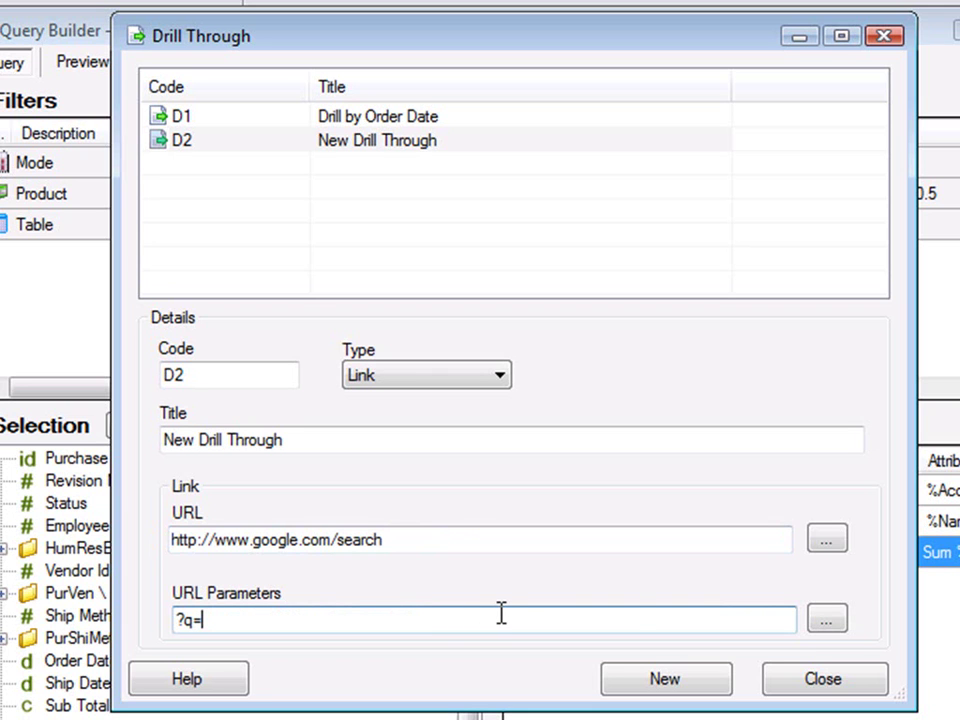
# Set the link's URL parameters to pass the vendor Name field as ?q={%Name}.
pyautogui.click(824, 622)
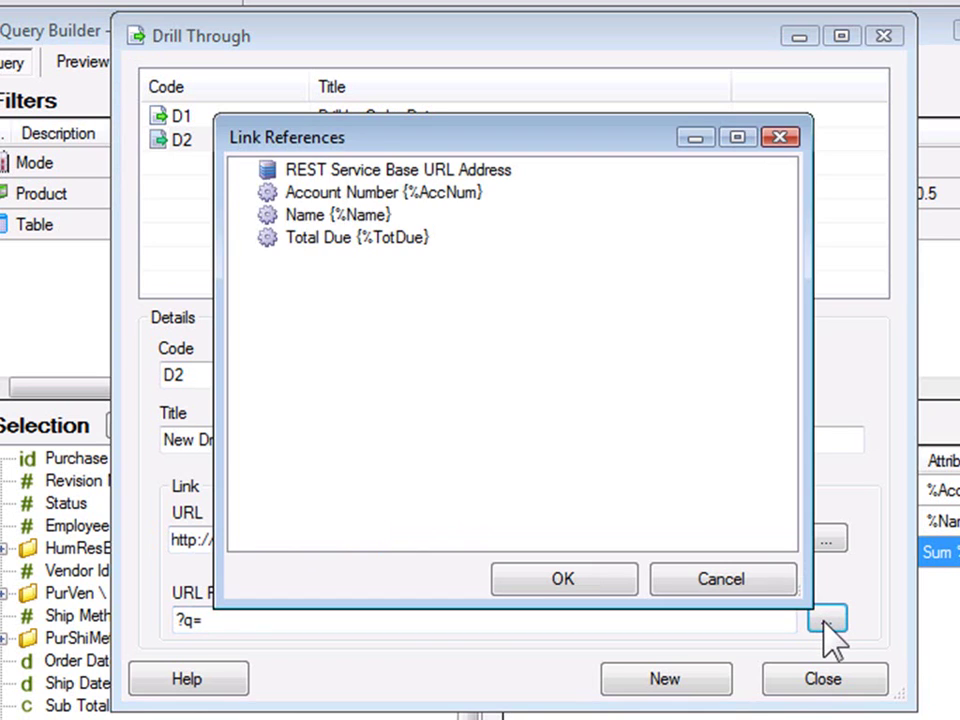
pyautogui.click(361, 216)
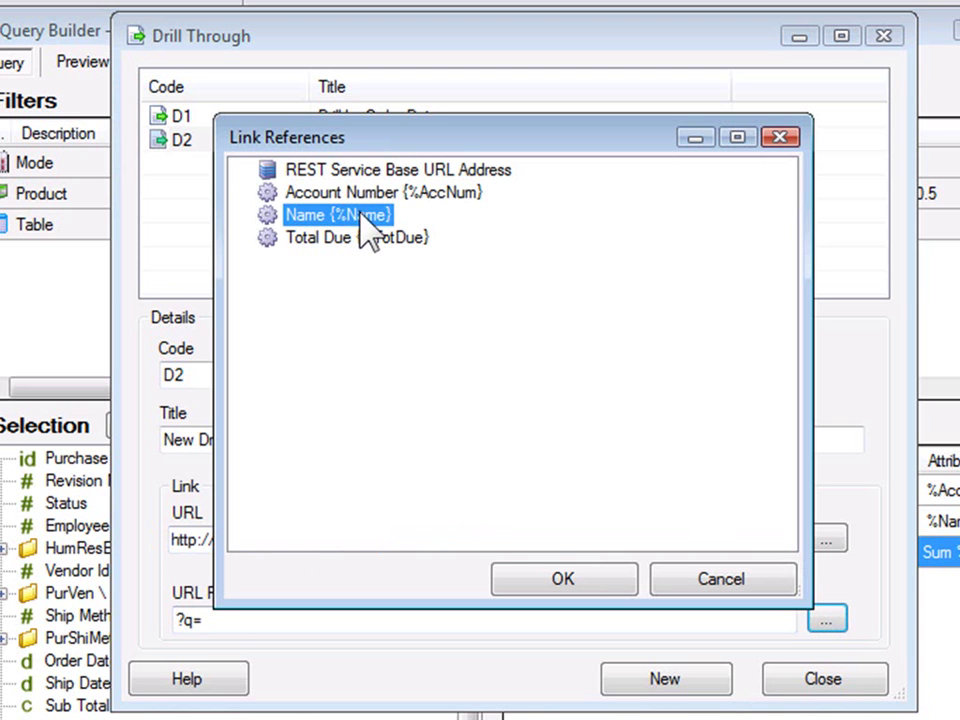
pyautogui.click(562, 582)
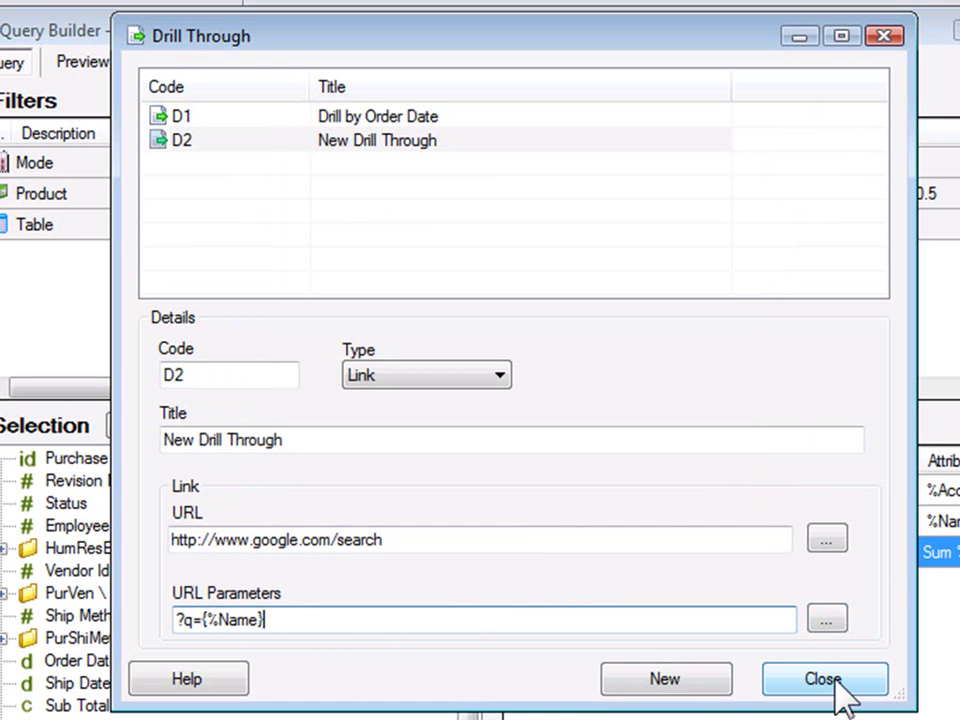
# Retitle the drill-through 'Google Search on Vendor' and close the drill-through definitions.
pyautogui.moveTo(332, 441); pyautogui.dragTo(163, 440)
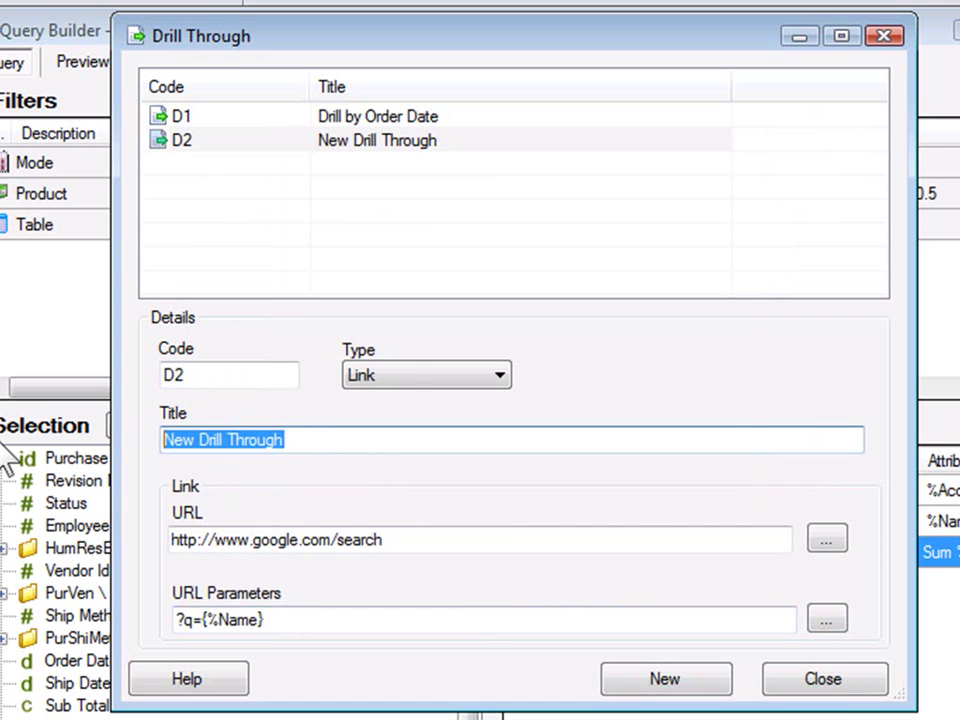
pyautogui.write('Google Search on Vendor')
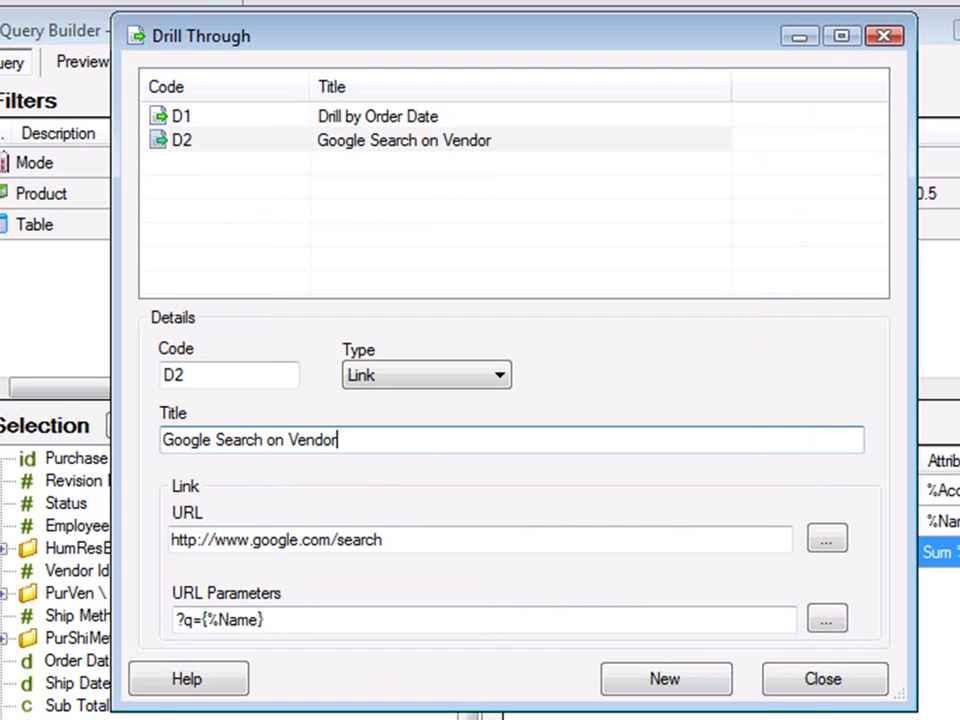
pyautogui.click(776, 682)
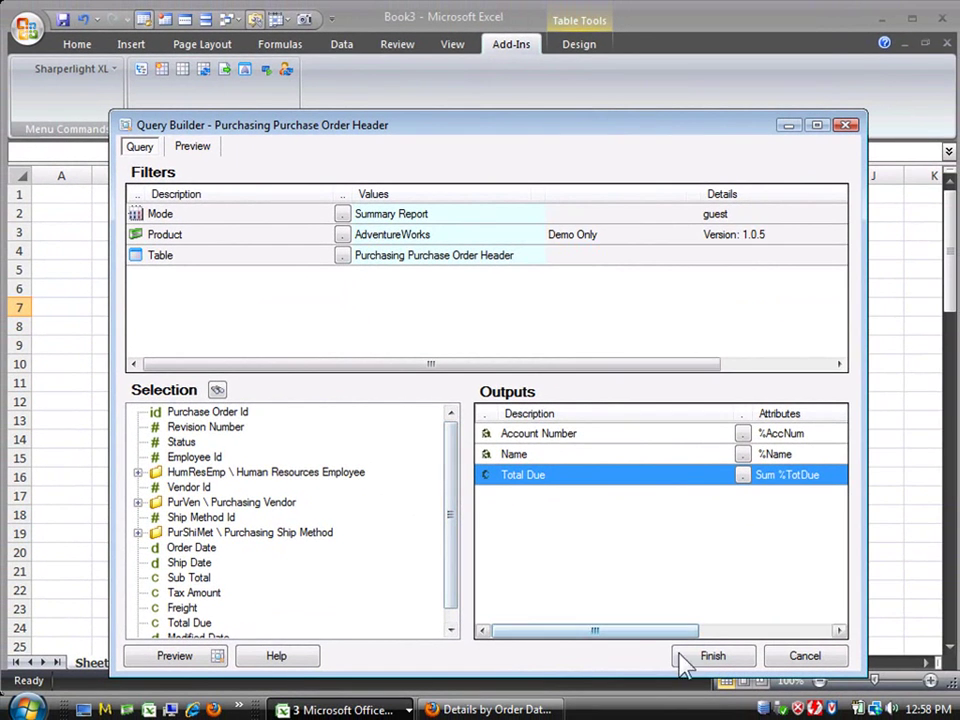
# Preview the 87 vendor results and show the drill-through options for American Bikes.
pyautogui.click(180, 657)
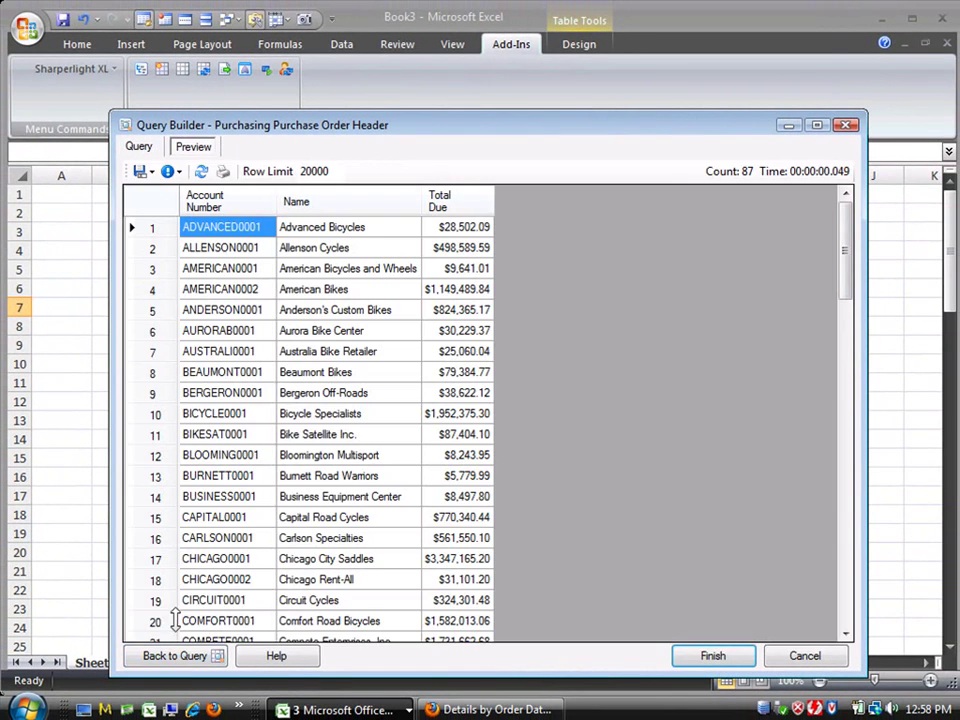
pyautogui.click(289, 316)
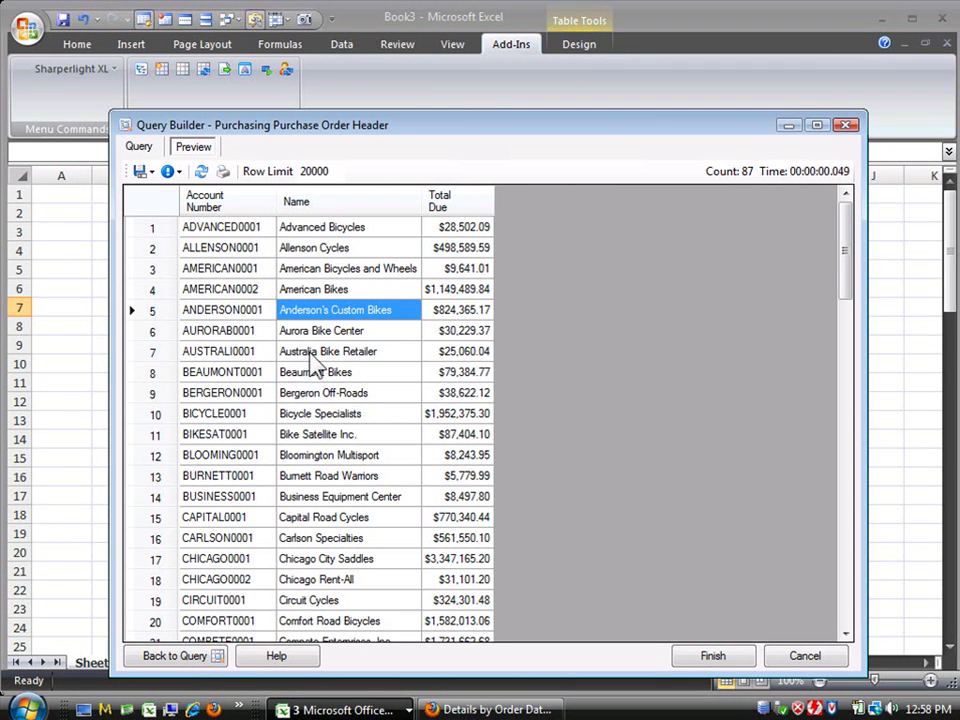
pyautogui.click(306, 292)
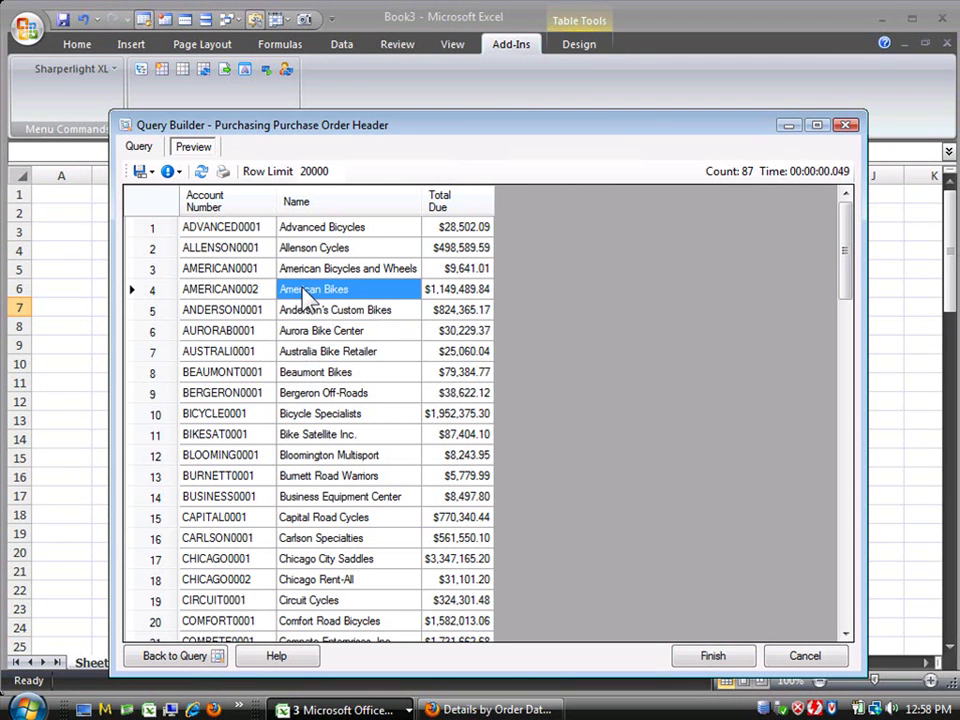
pyautogui.rightClick(306, 292)
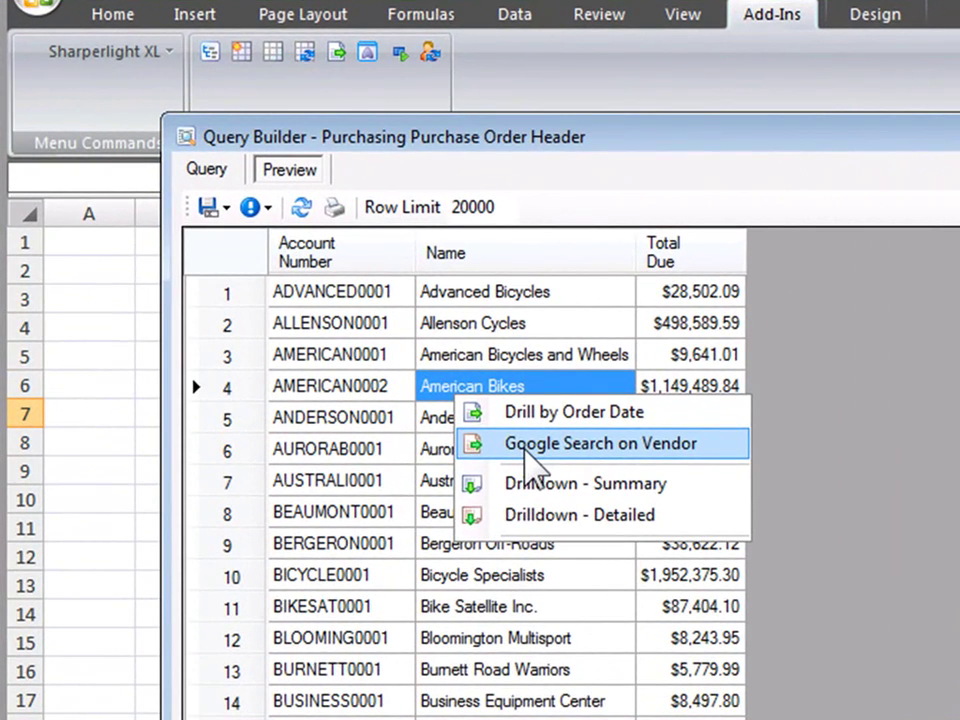
# Run Google Search on Vendor for American Bikes in Internet Explorer, then close the browser.
pyautogui.click(524, 449)
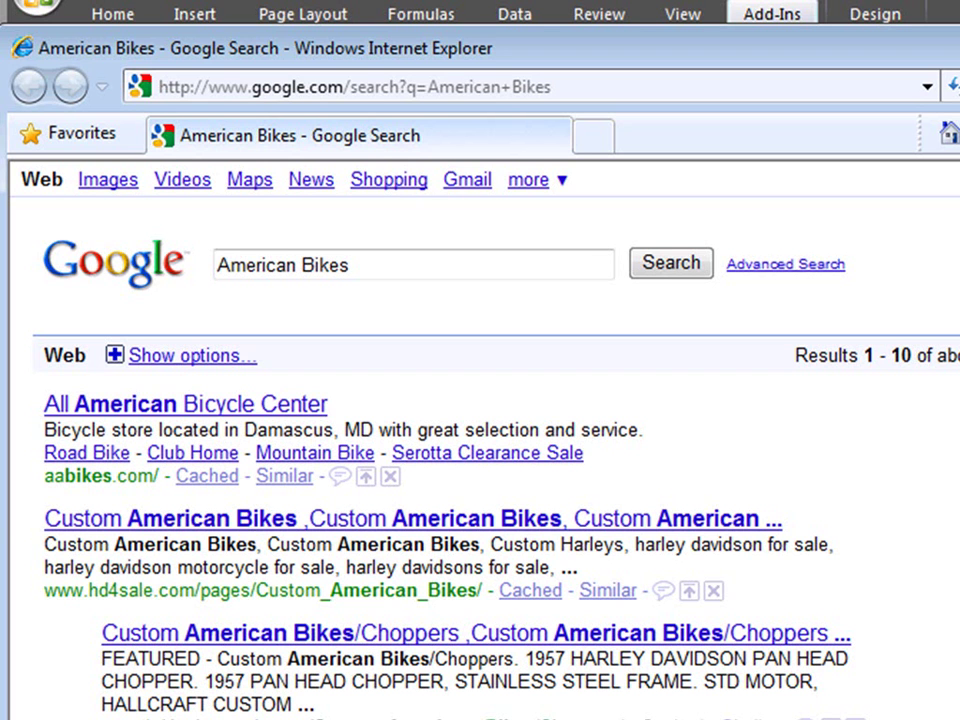
pyautogui.hotkey('alt', 'F4')
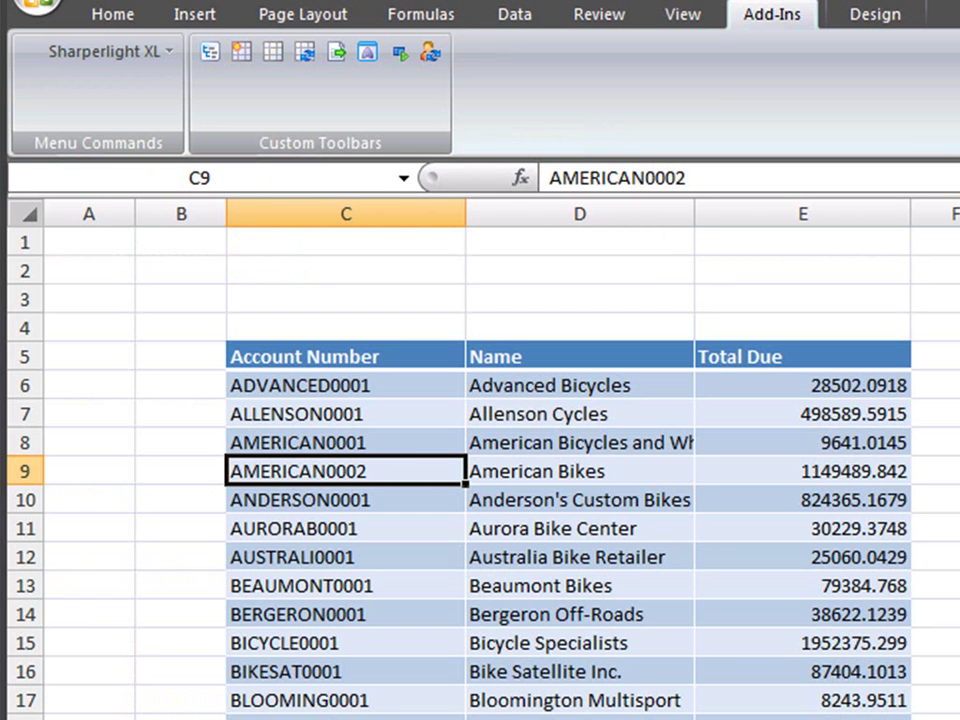
# Show the drill-through menu for cell C9 (AMERICAN0002), listing Drill by Order Date and Google Search on Vendor.
pyautogui.rightClick(346, 485)
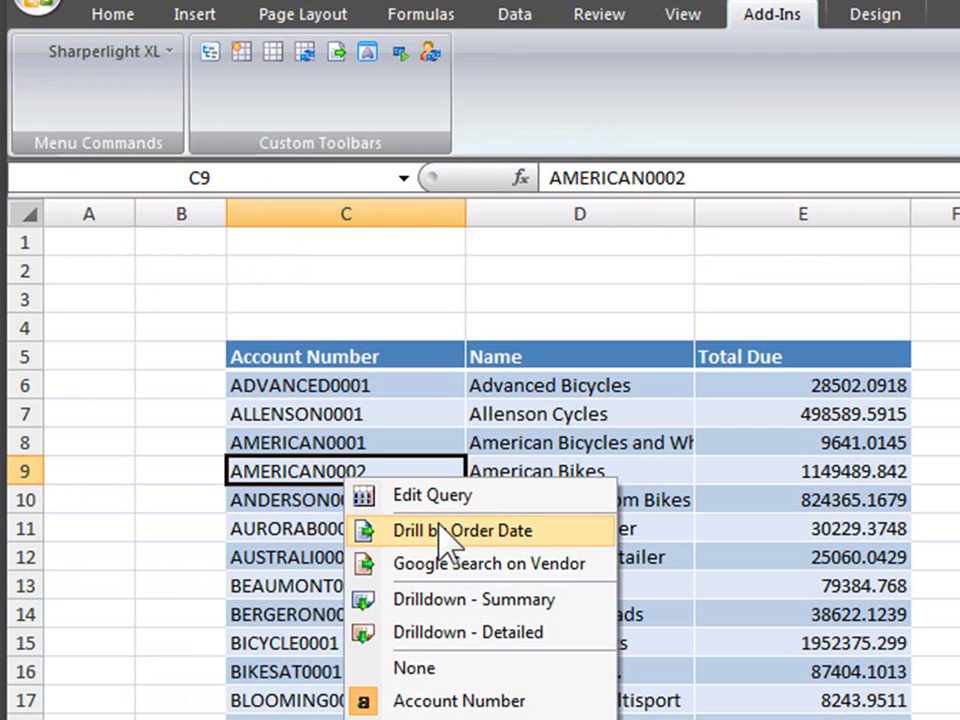